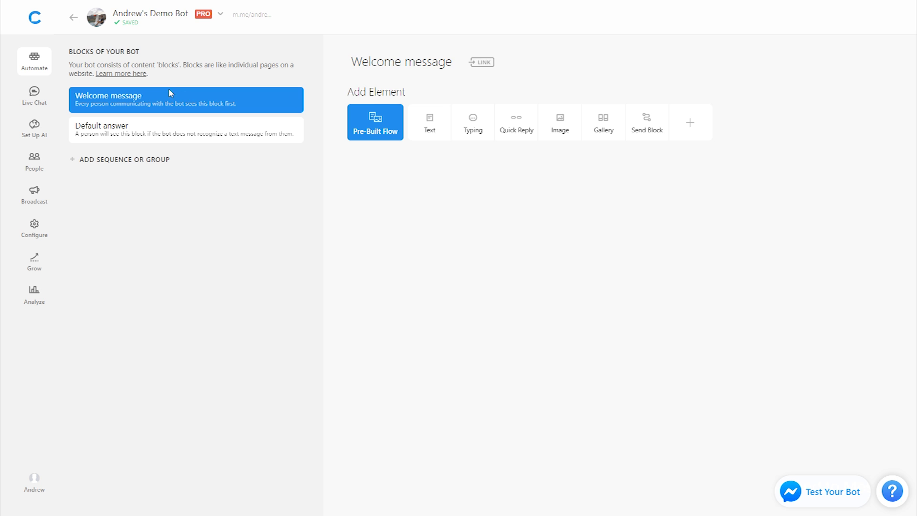
# - Add a text card to the Welcome message reading 'What model do you want?'
pyautogui.click(418, 136)
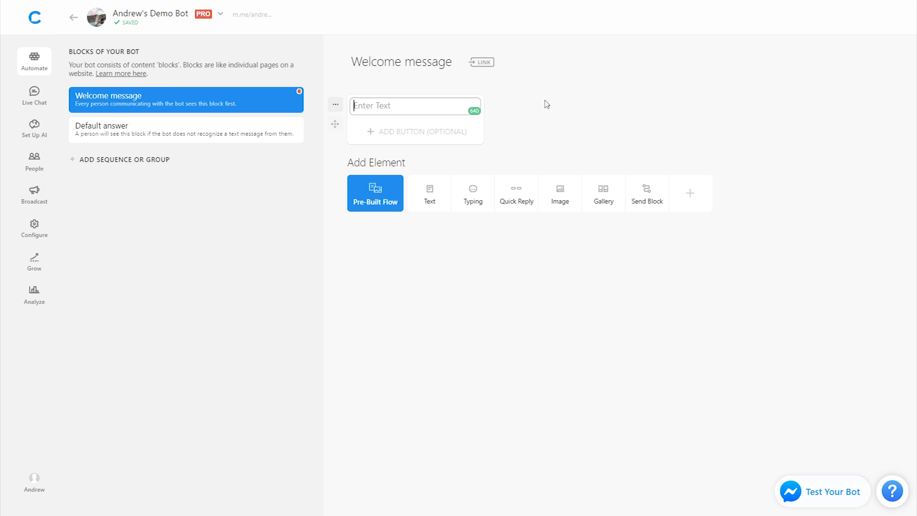
pyautogui.write('What model do you wan')
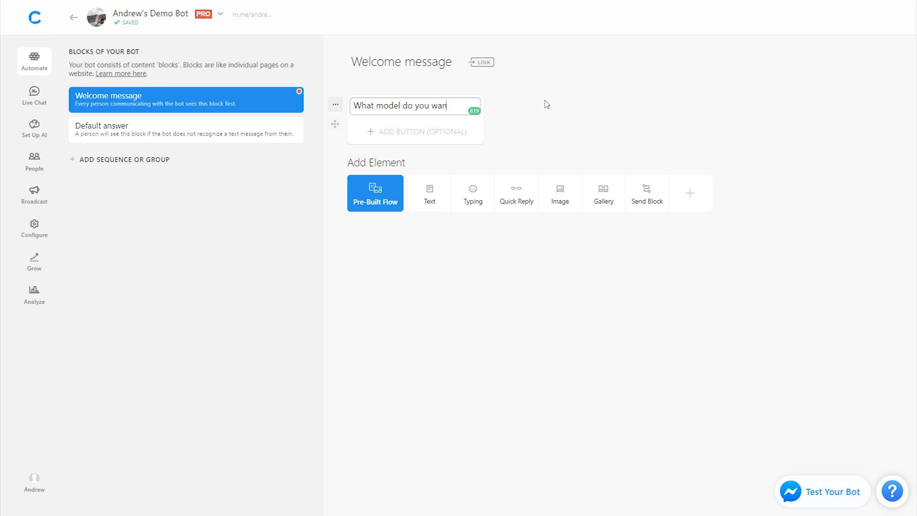
pyautogui.write('t?')
pyautogui.click(547, 104)
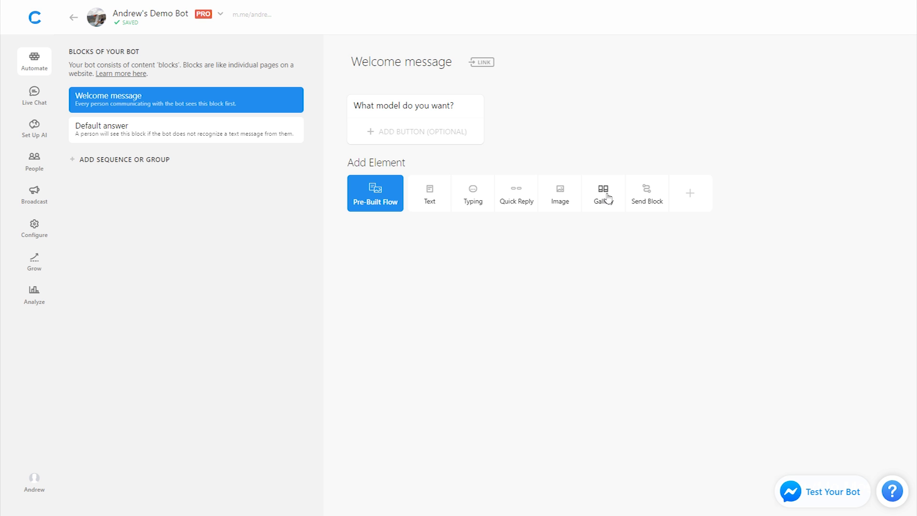
# - Add a three-card gallery and load and crop the red sedan photo into the first card
pyautogui.click(617, 205)
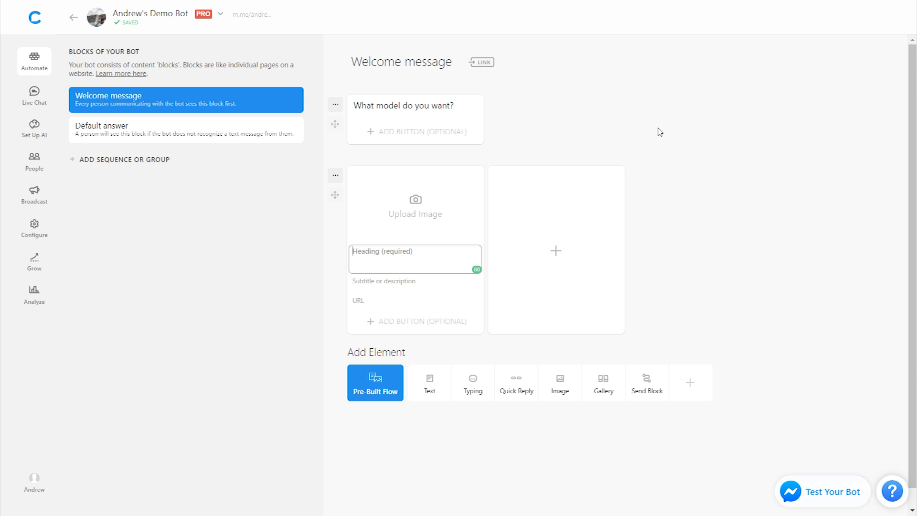
pyautogui.click(571, 224)
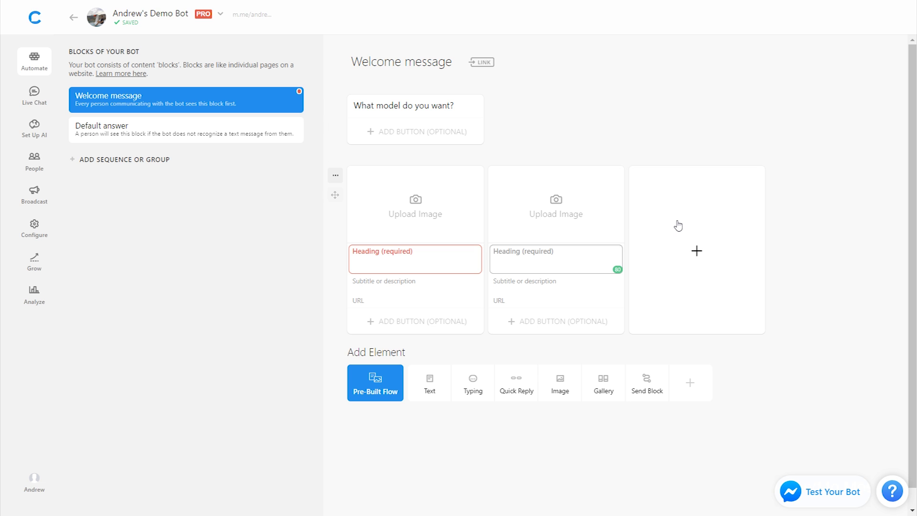
pyautogui.click(671, 225)
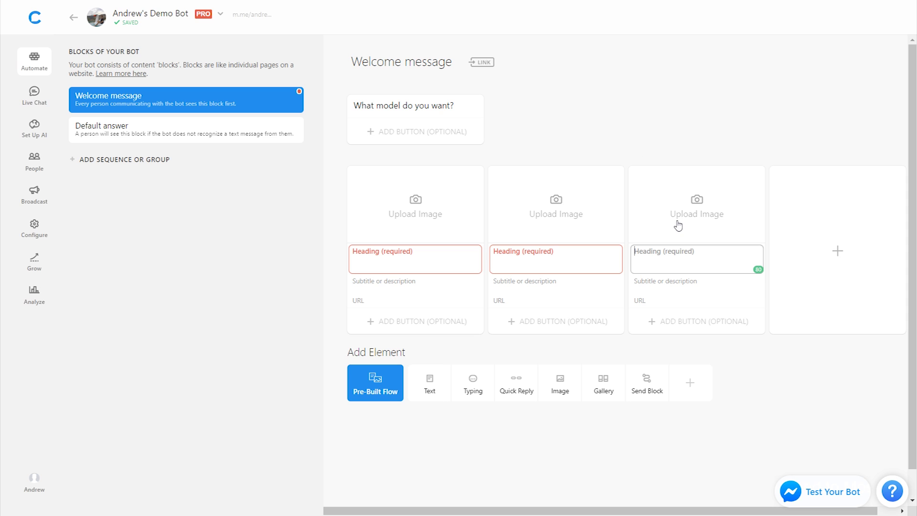
pyautogui.click(413, 206)
pyautogui.doubleClick(142, 92)
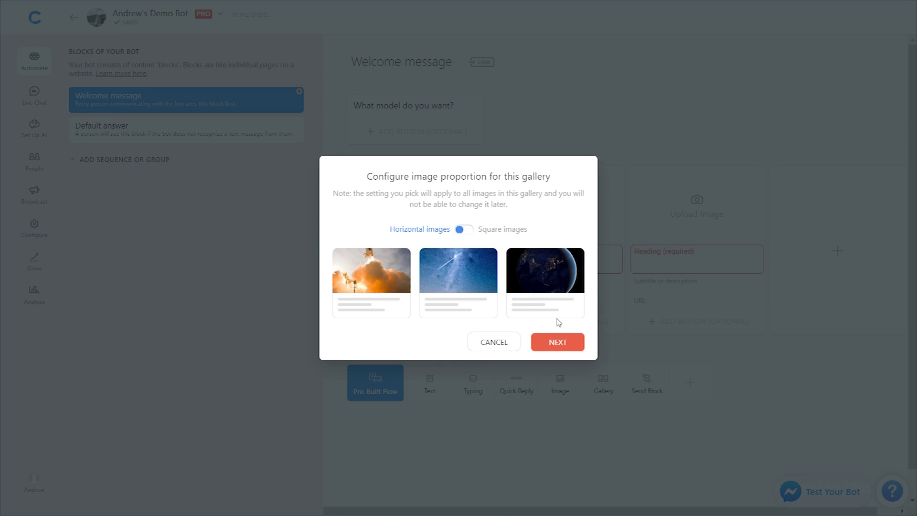
pyautogui.click(557, 341)
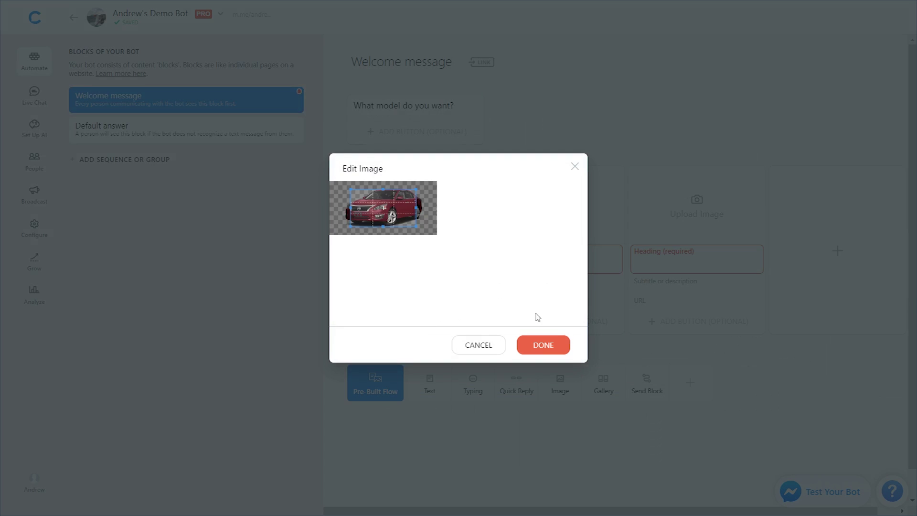
pyautogui.moveTo(386, 189); pyautogui.dragTo(400, 137)
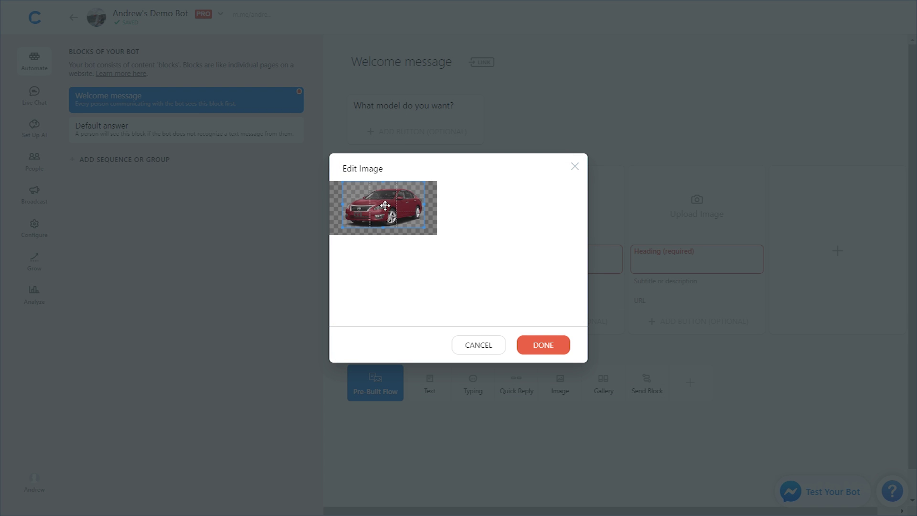
pyautogui.moveTo(384, 206); pyautogui.dragTo(385, 207)
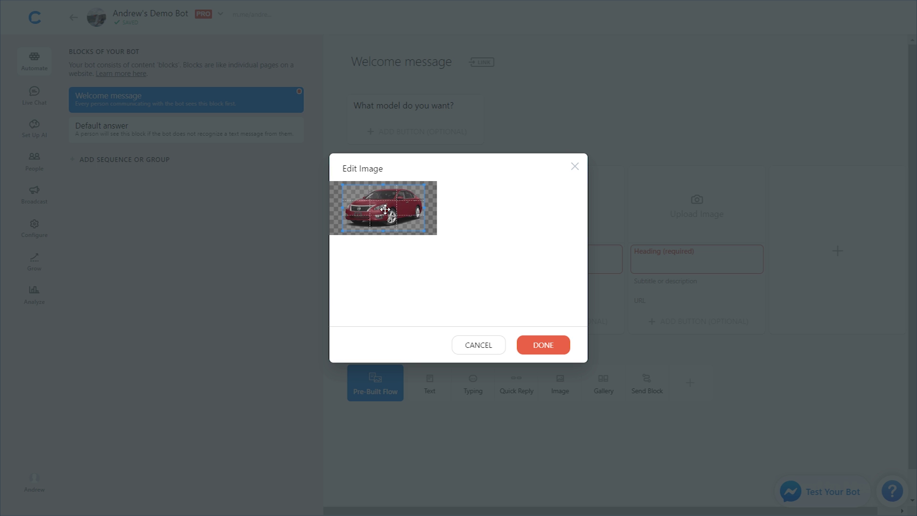
pyautogui.click(552, 349)
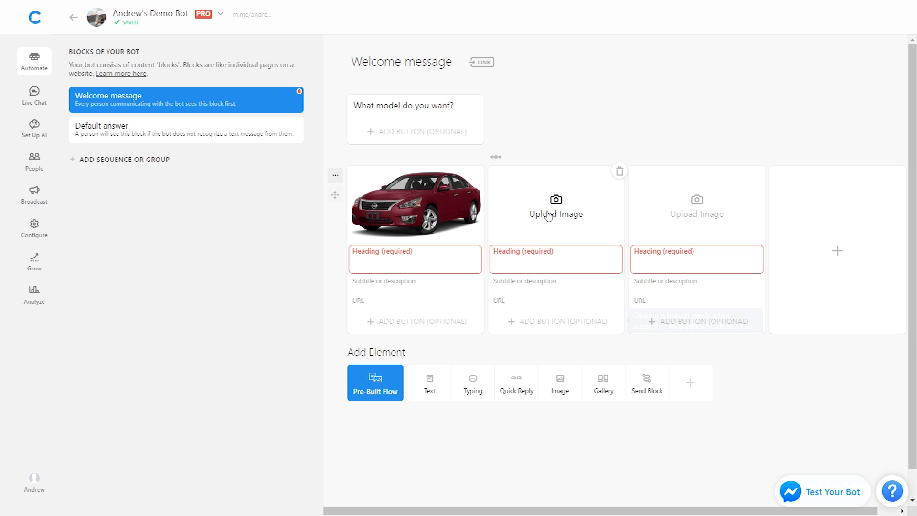
# - Load the GTR sports car and Titan pickup photos into the second and third cards
pyautogui.click(555, 210)
pyautogui.doubleClick(214, 98)
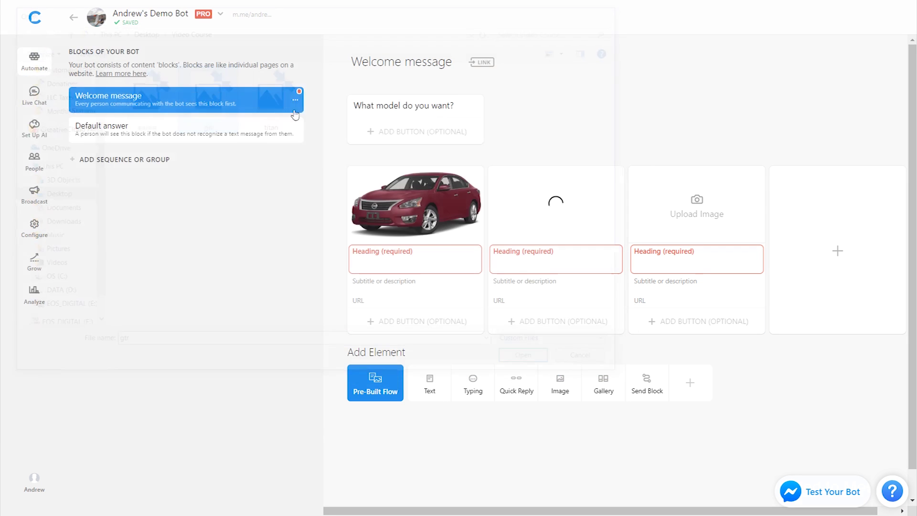
pyautogui.click(697, 210)
pyautogui.doubleClick(270, 95)
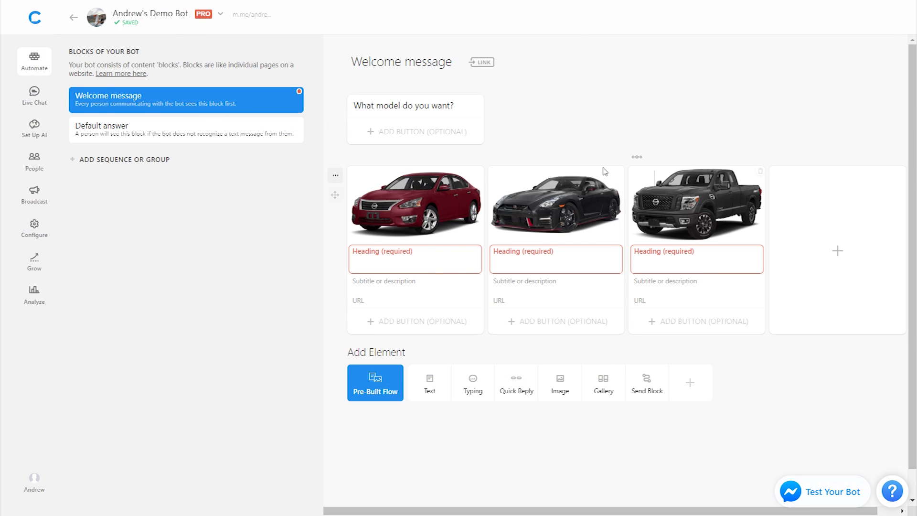
# - Give the three gallery cards the headings Nissan Altima, Nissan GTR and Nissan Titan
pyautogui.click(415, 258)
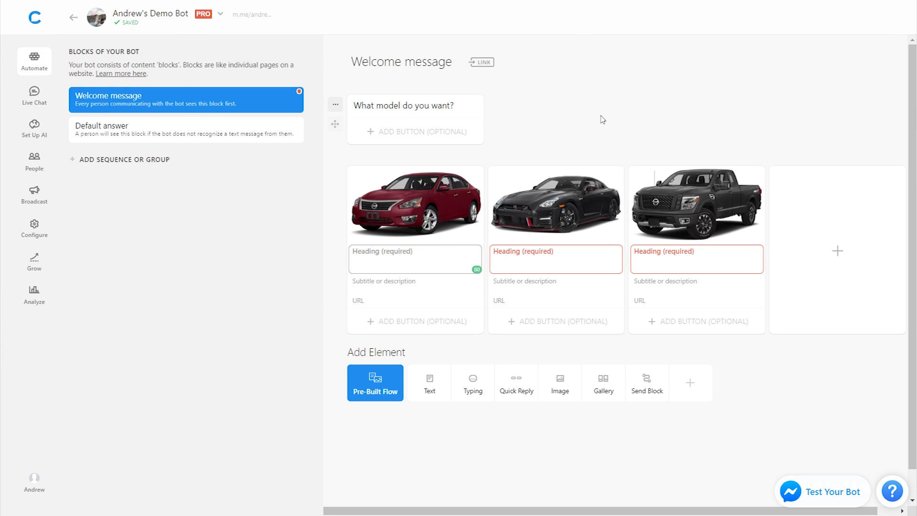
pyautogui.write('Nissan Altima')
pyautogui.click(578, 253)
pyautogui.write('N')
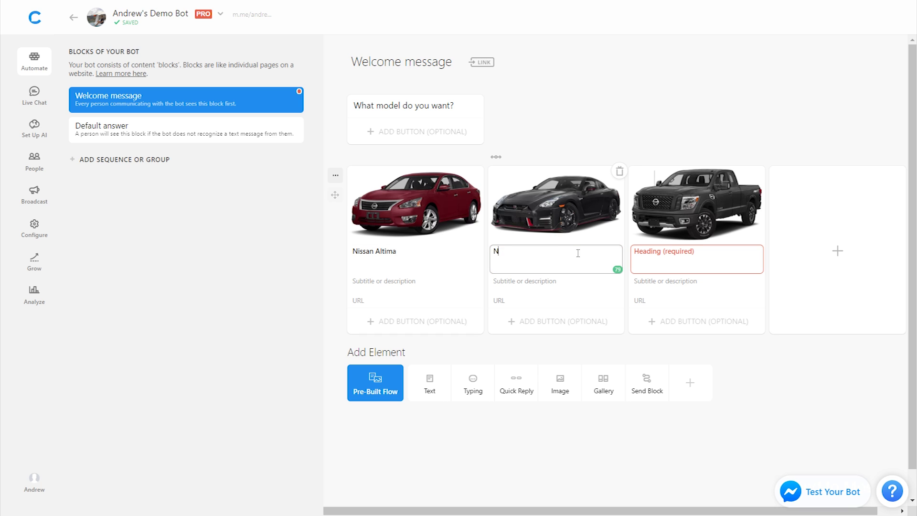
pyautogui.write('issan GTR')
pyautogui.click(659, 253)
pyautogui.write('Nissan Titan')
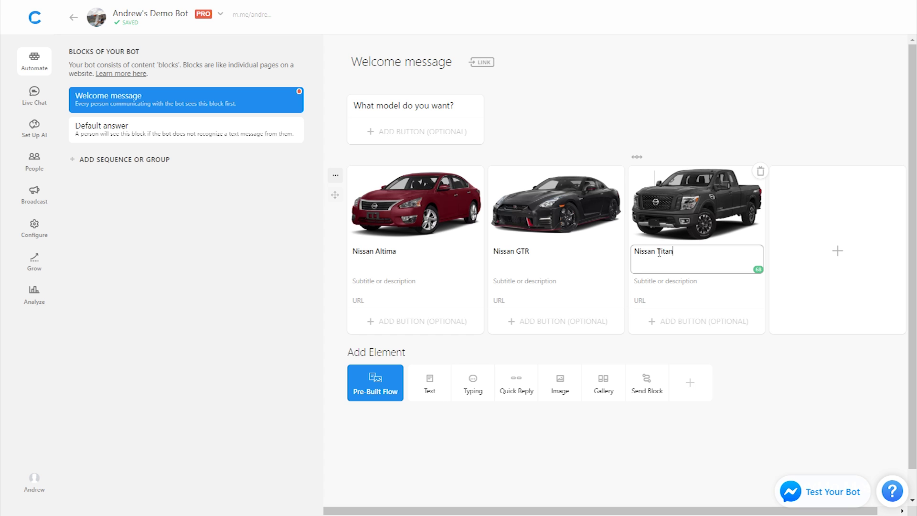
pyautogui.click(568, 94)
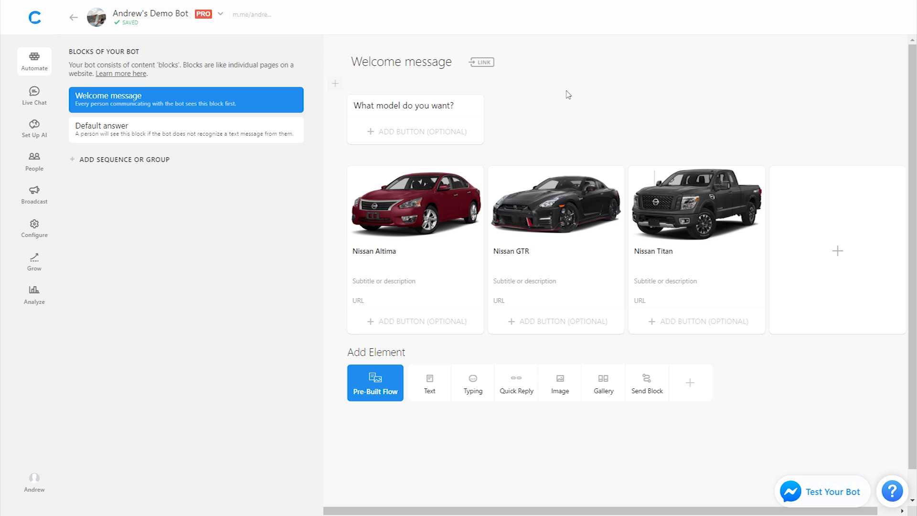
# - Create a new block group named CARS
pyautogui.click(153, 162)
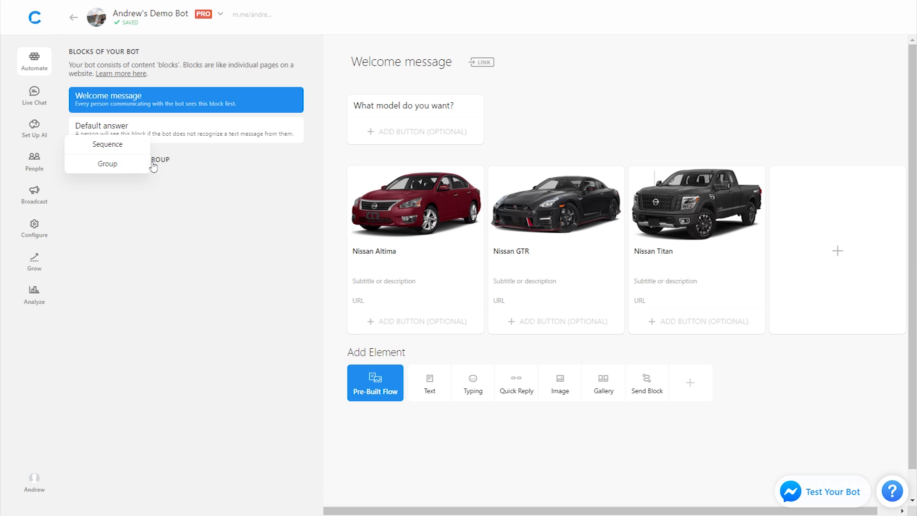
pyautogui.click(127, 166)
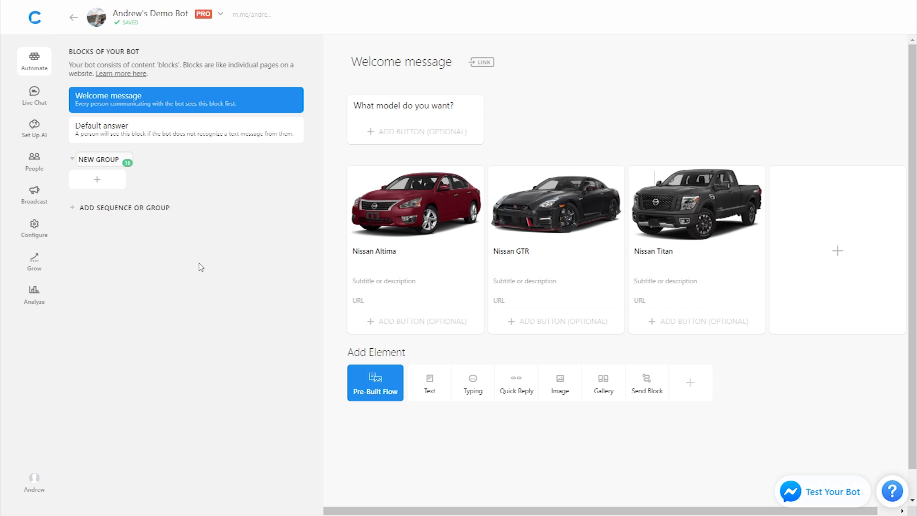
pyautogui.hotkey('ctrl', 'a')
pyautogui.write('CARS')
pyautogui.press('Return')
# - Add blocks named Altima, GTR and Titan to CARS, then return to the Welcome message
pyautogui.click(98, 181)
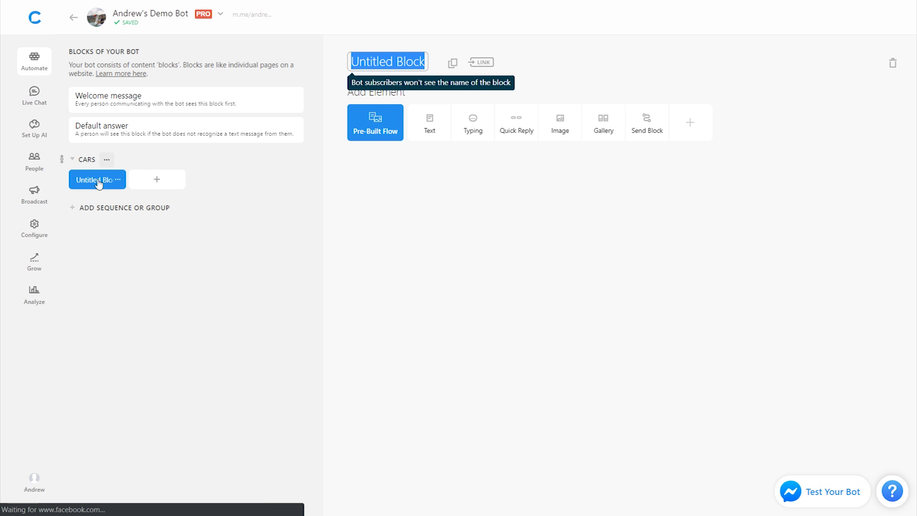
pyautogui.write('Altima')
pyautogui.press('Return')
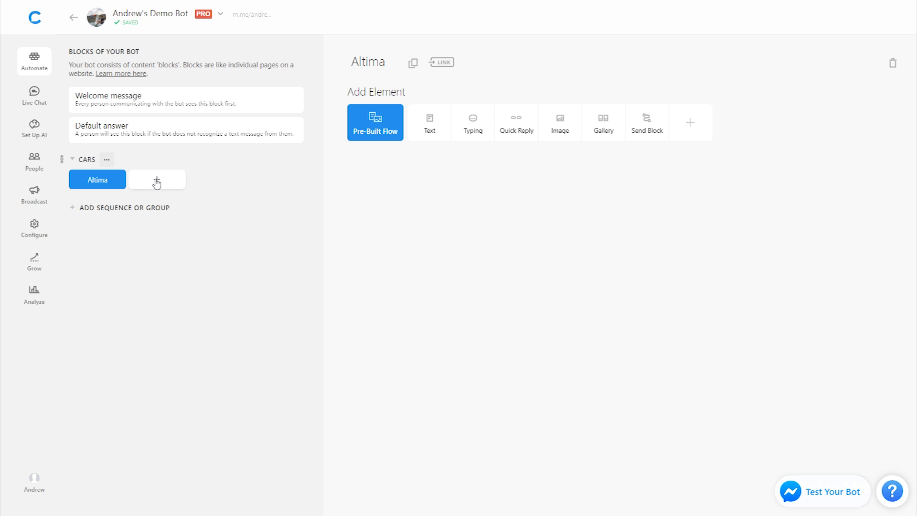
pyautogui.click(149, 183)
pyautogui.write('GTR')
pyautogui.press('Return')
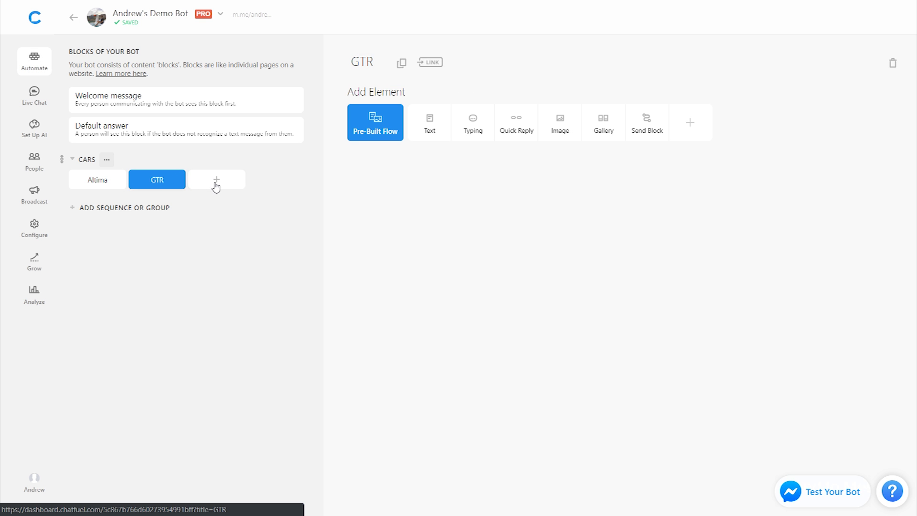
pyautogui.click(215, 186)
pyautogui.write('Titan')
pyautogui.press('Return')
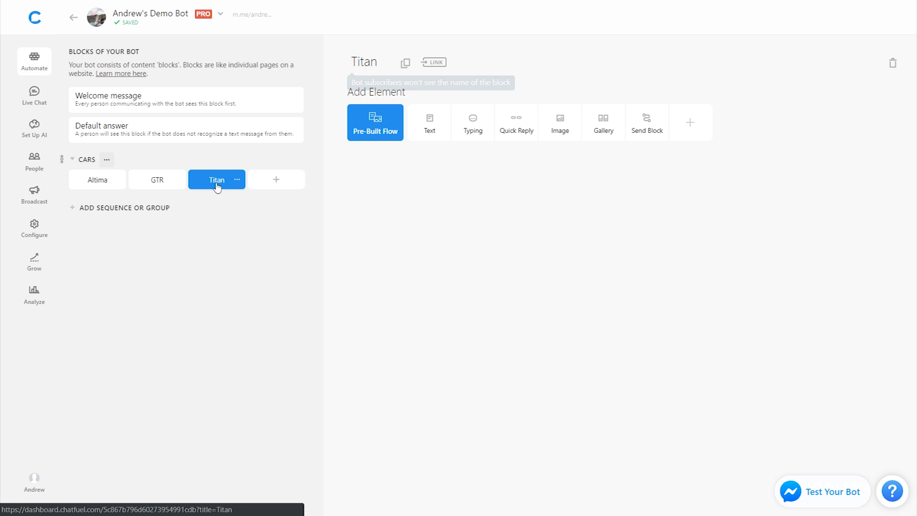
pyautogui.click(187, 103)
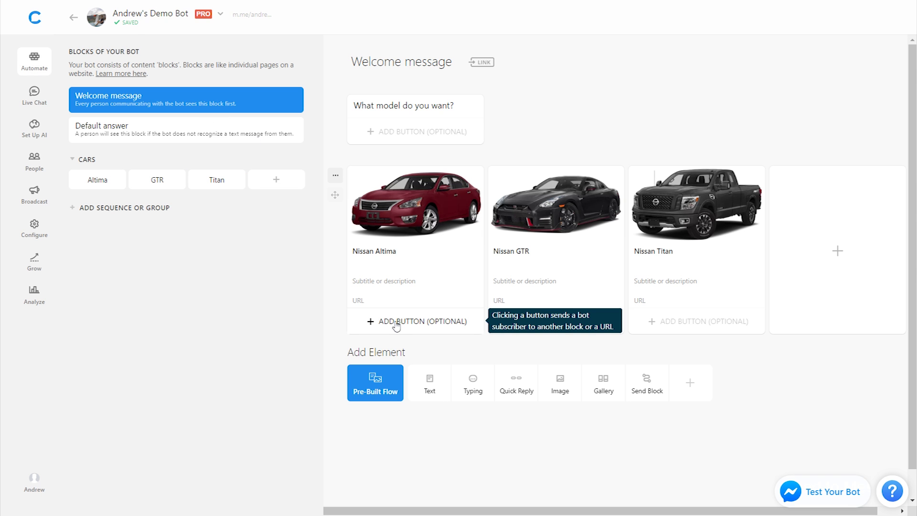
# - Add a Select button to each of the three car cards
pyautogui.click(434, 325)
pyautogui.write('Sel')
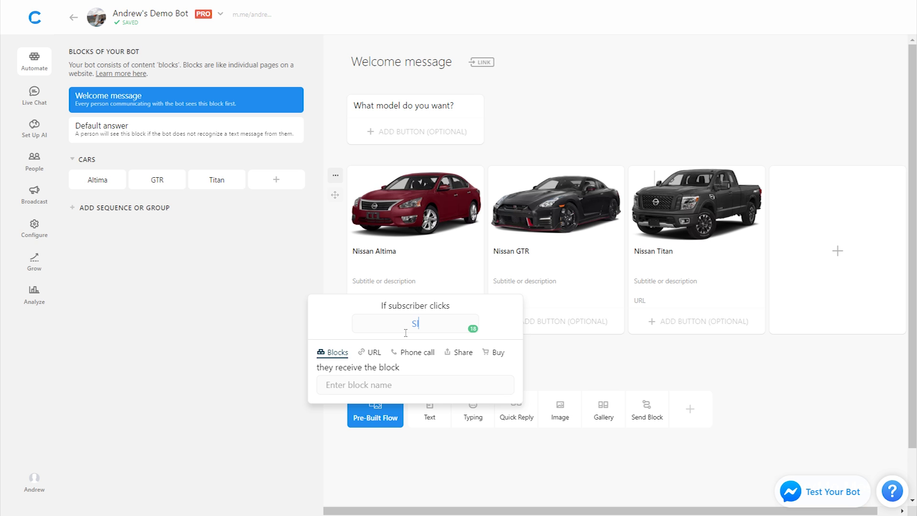
pyautogui.write('ect')
pyautogui.click(560, 329)
pyautogui.write('Select')
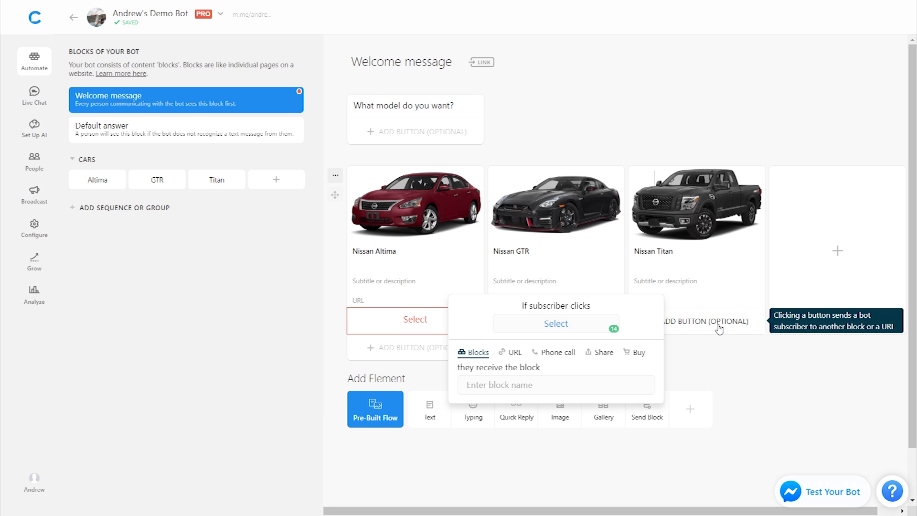
pyautogui.click(718, 329)
pyautogui.write('Select')
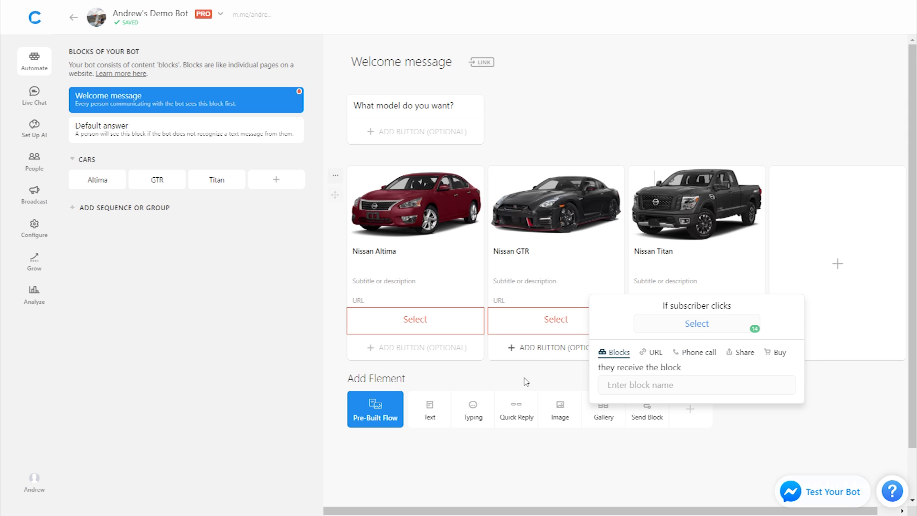
pyautogui.click(517, 388)
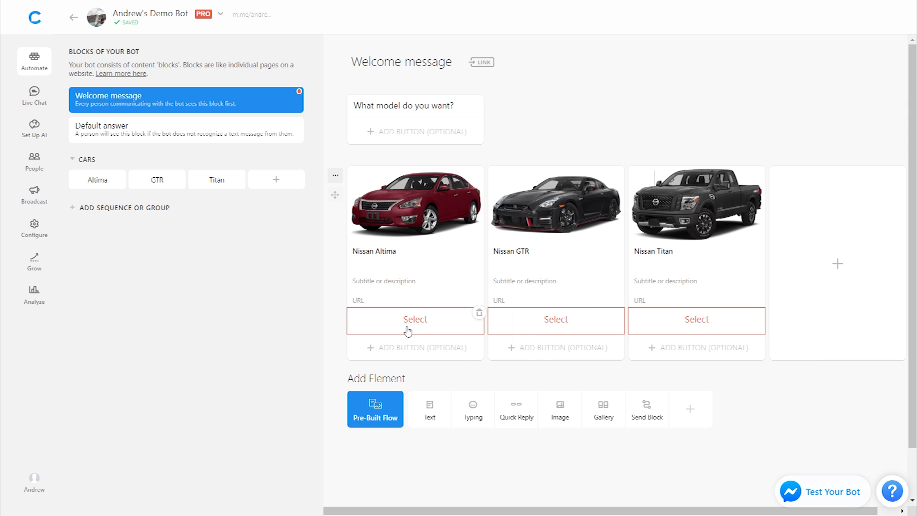
# - Link the Nissan Altima card's Select button to the Altima block
pyautogui.click(408, 330)
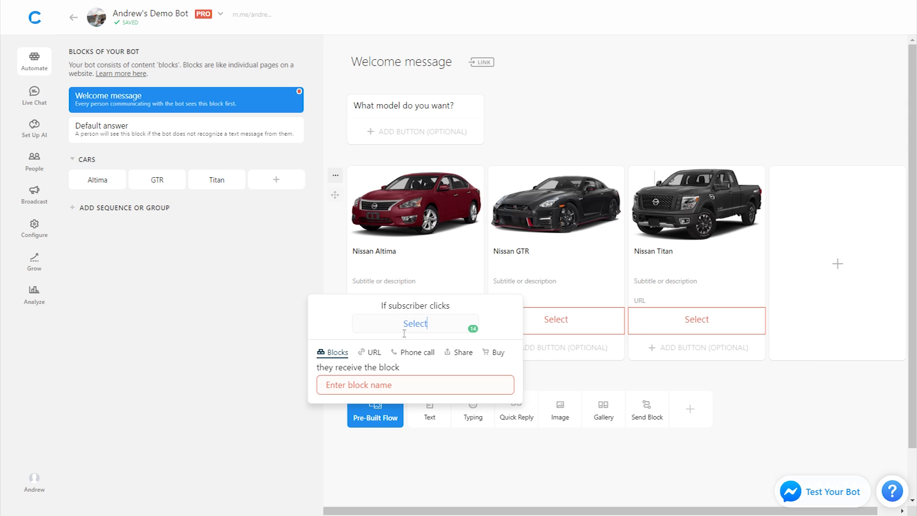
pyautogui.click(373, 385)
pyautogui.click(396, 321)
pyautogui.write('Al')
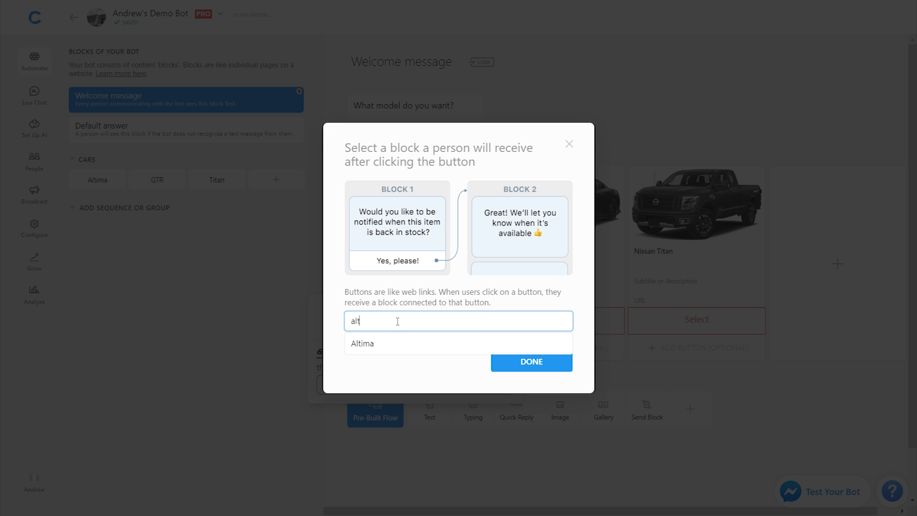
pyautogui.click(395, 347)
pyautogui.click(516, 374)
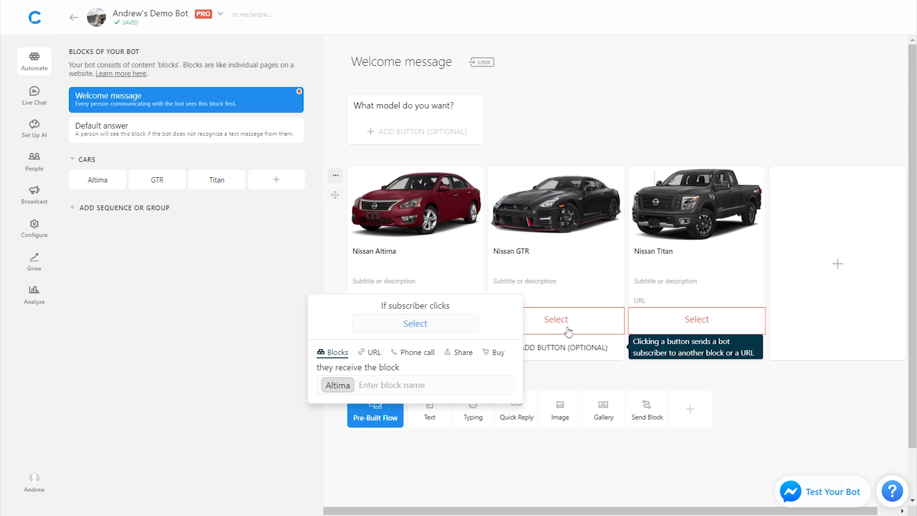
# - Link the GTR and Titan cards' Select buttons to the GTR and Titan blocks
pyautogui.click(557, 319)
pyautogui.click(510, 382)
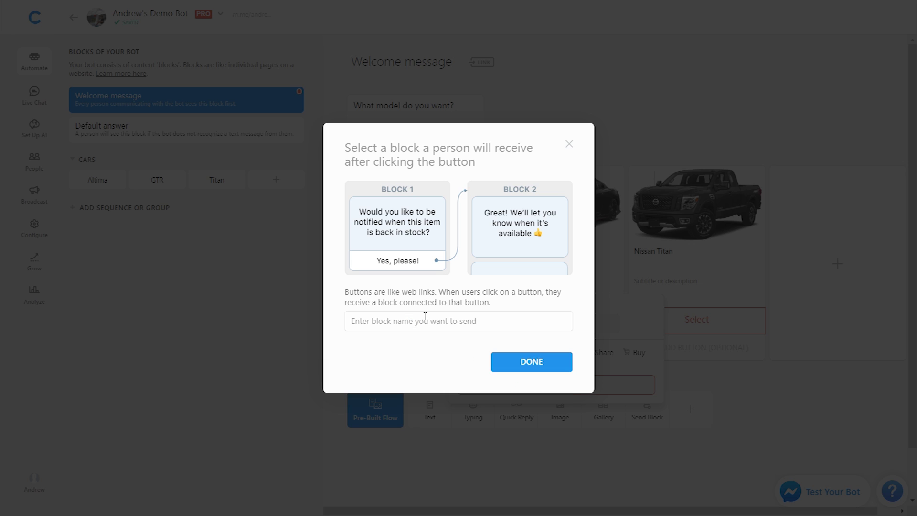
pyautogui.click(421, 322)
pyautogui.click(387, 396)
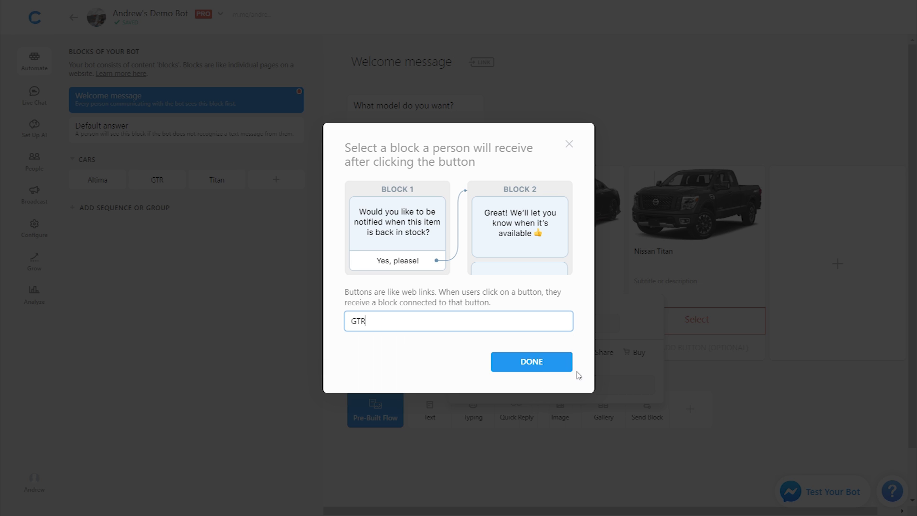
pyautogui.click(564, 368)
pyautogui.click(700, 332)
pyautogui.click(663, 382)
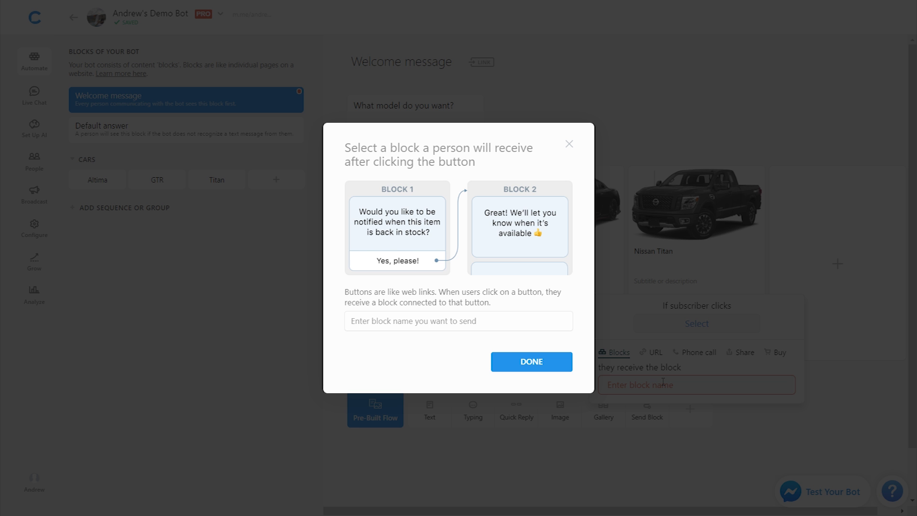
pyautogui.click(437, 323)
pyautogui.click(424, 414)
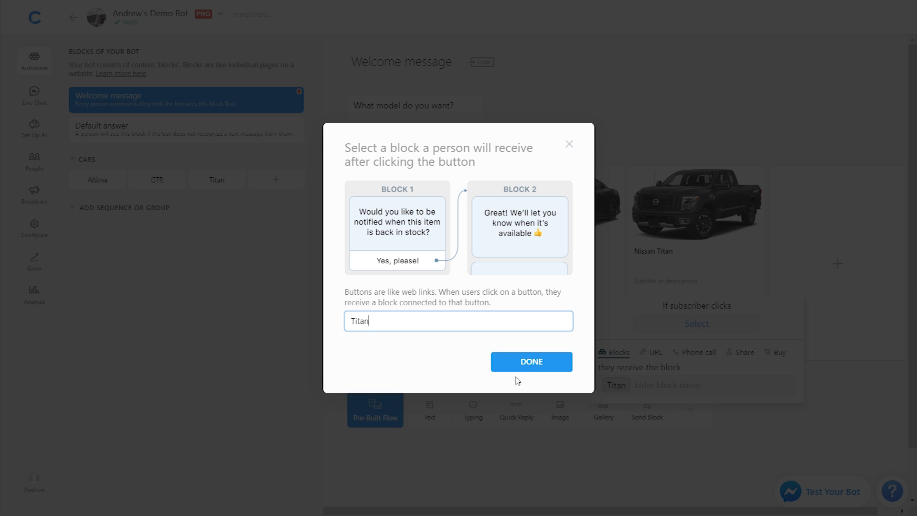
pyautogui.click(531, 363)
pyautogui.click(842, 377)
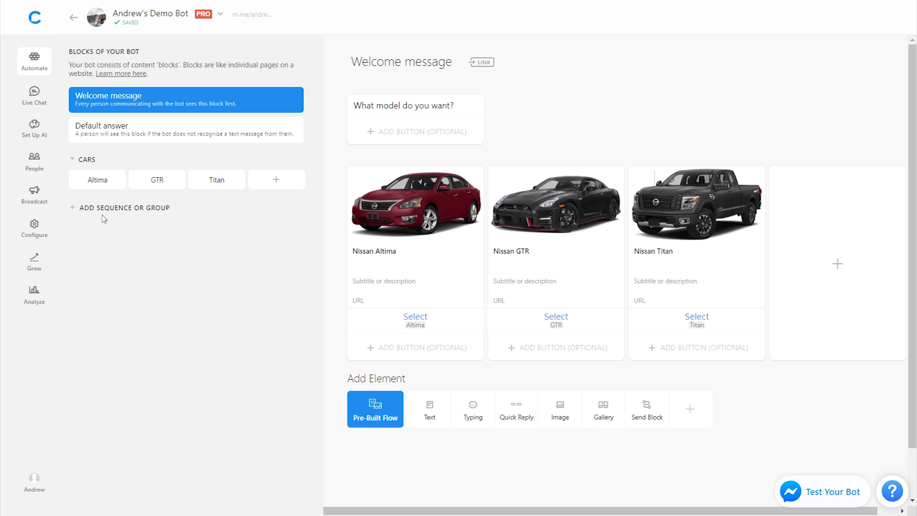
# - Add a user attribute card to the Altima block setting car to Altima
pyautogui.click(98, 180)
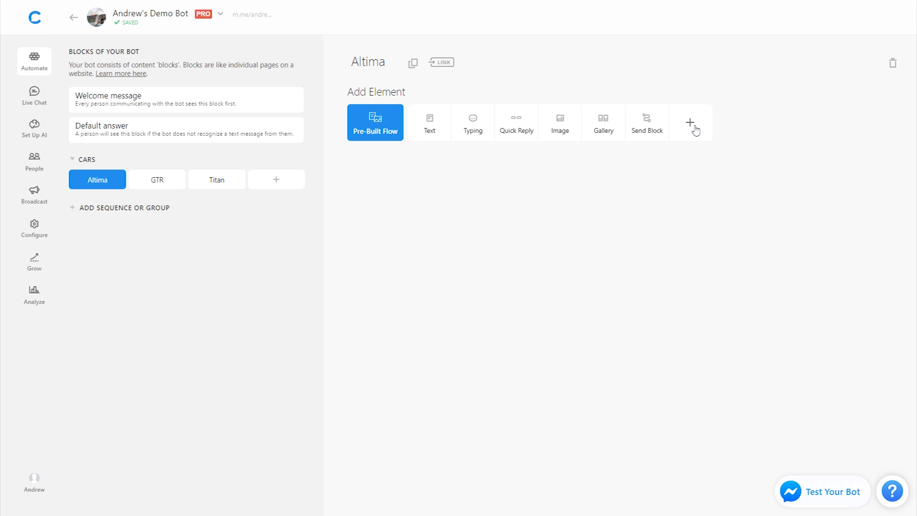
pyautogui.click(690, 123)
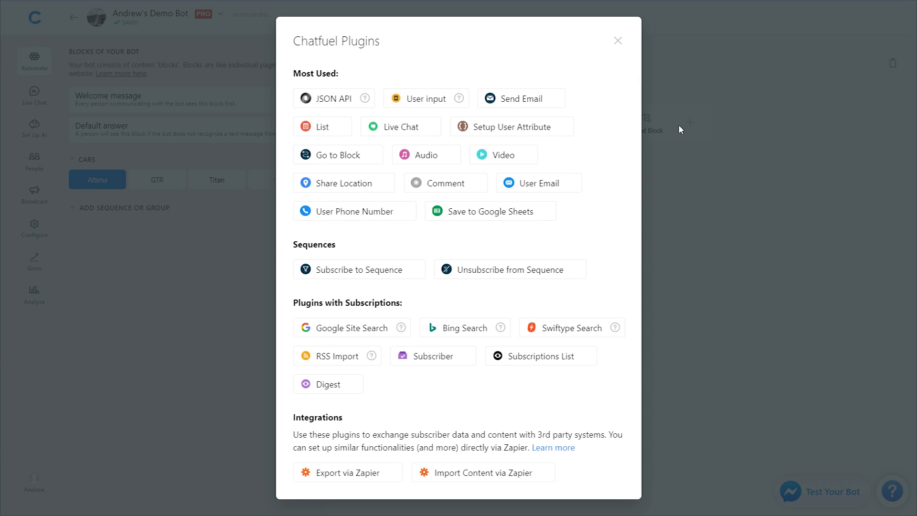
pyautogui.click(525, 136)
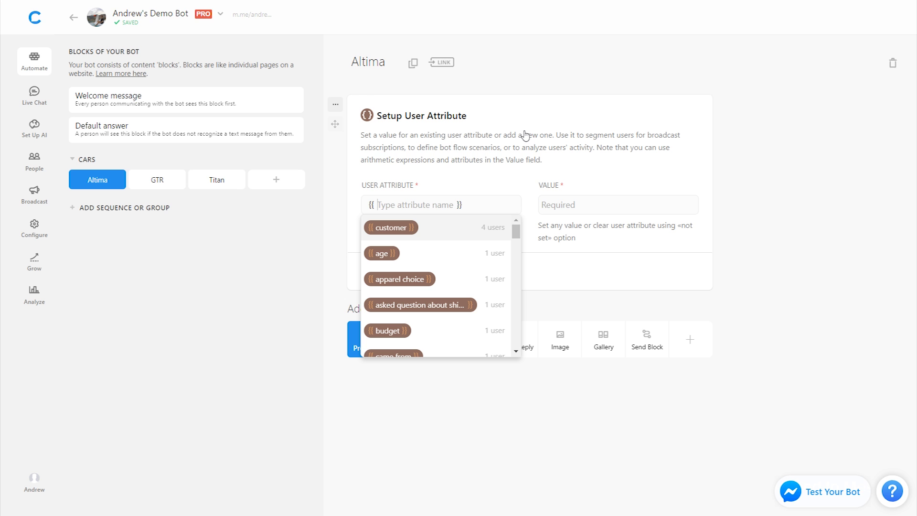
pyautogui.write('car')
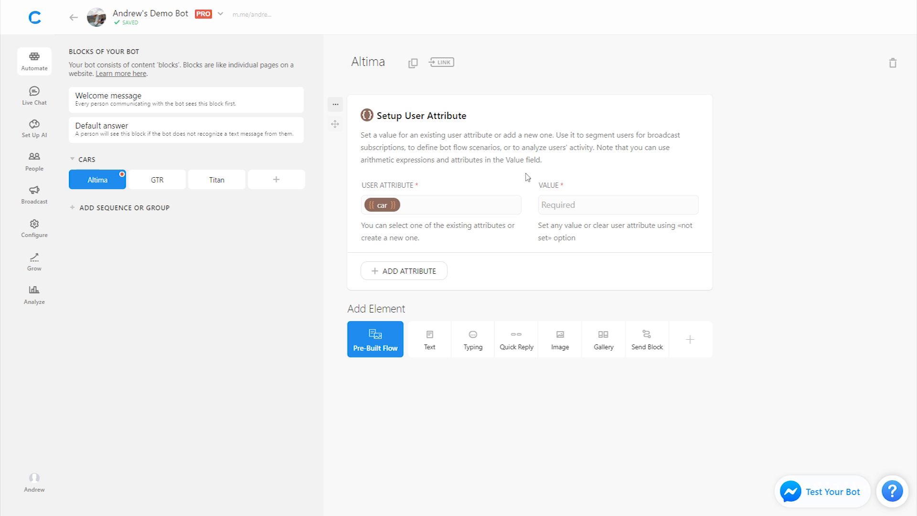
pyautogui.click(568, 210)
pyautogui.write('Altima')
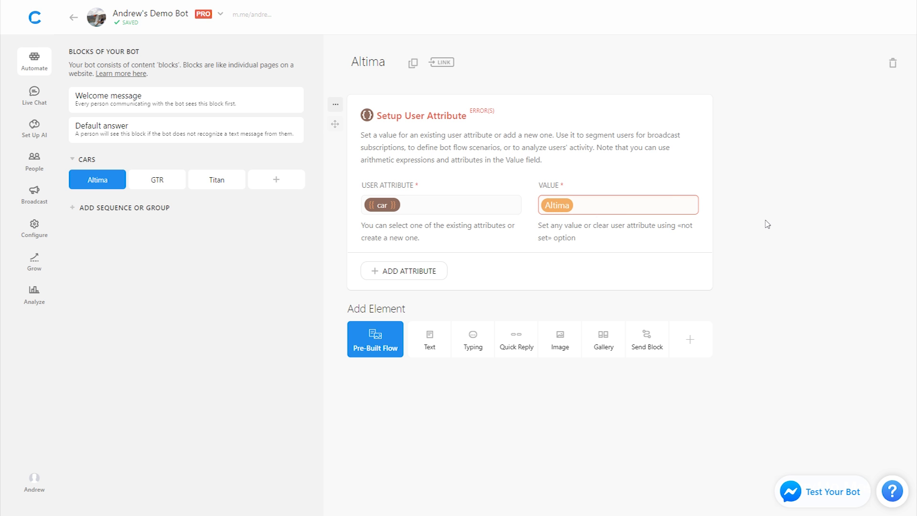
pyautogui.click(767, 224)
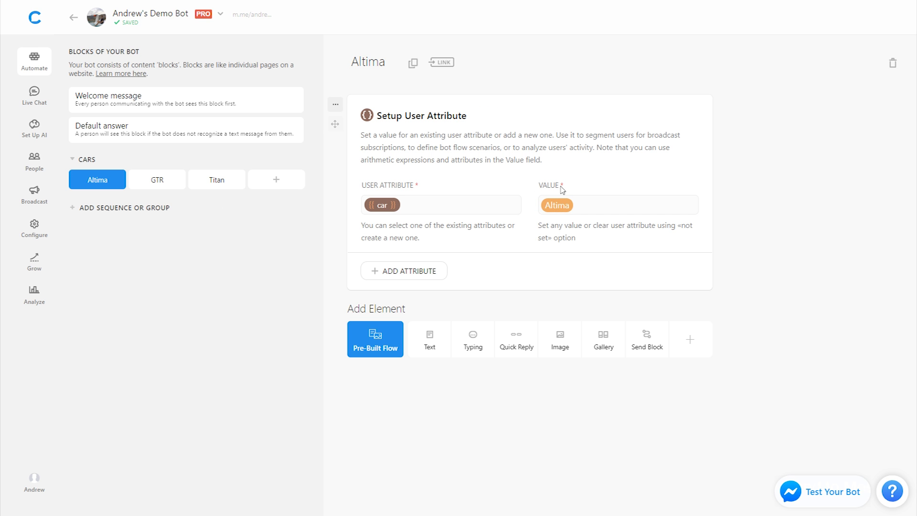
# - Add a user attribute card to the GTR block setting car to GTR
pyautogui.click(157, 187)
pyautogui.click(688, 134)
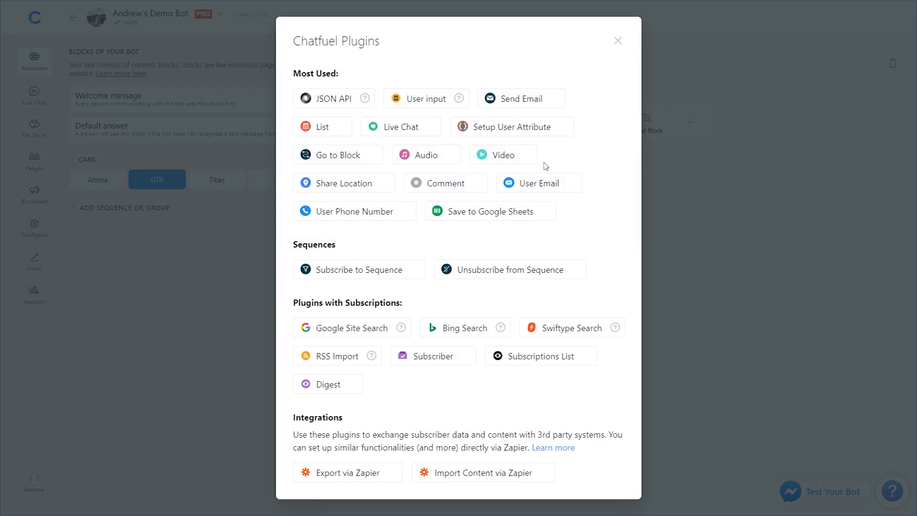
pyautogui.click(498, 133)
pyautogui.write('car')
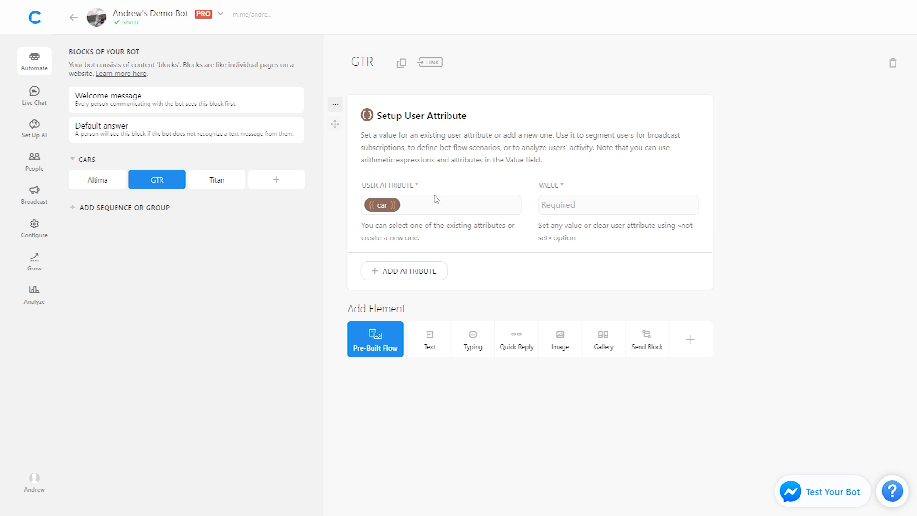
pyautogui.click(557, 209)
pyautogui.write('GTR')
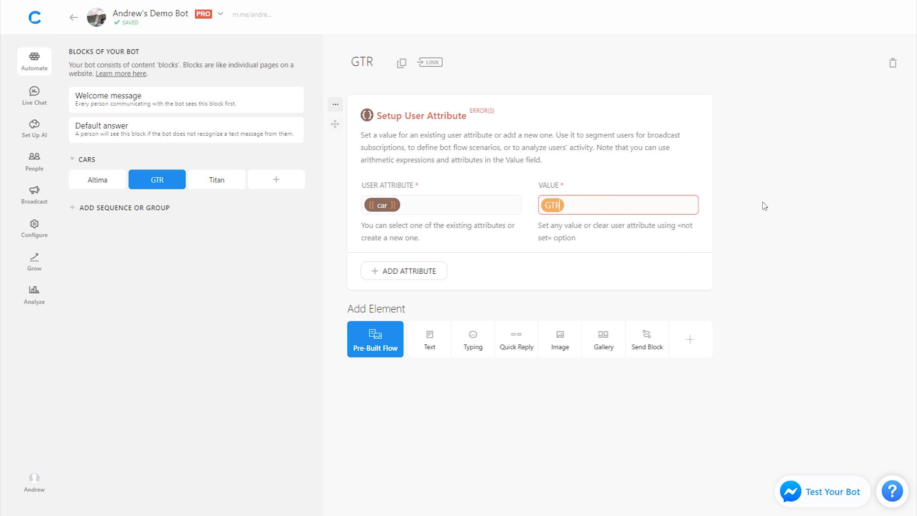
pyautogui.click(764, 207)
# - Add a user attribute card to the Titan block setting car to Titan
pyautogui.click(216, 181)
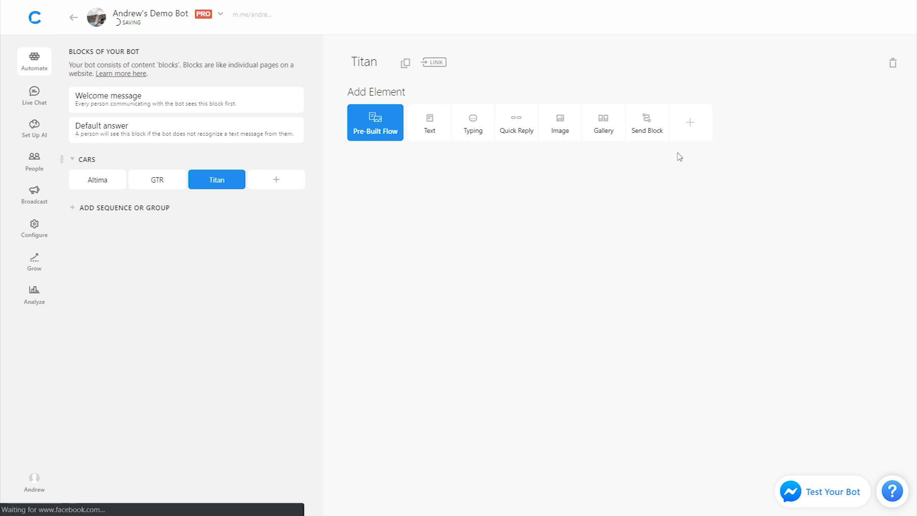
pyautogui.click(688, 124)
pyautogui.click(491, 134)
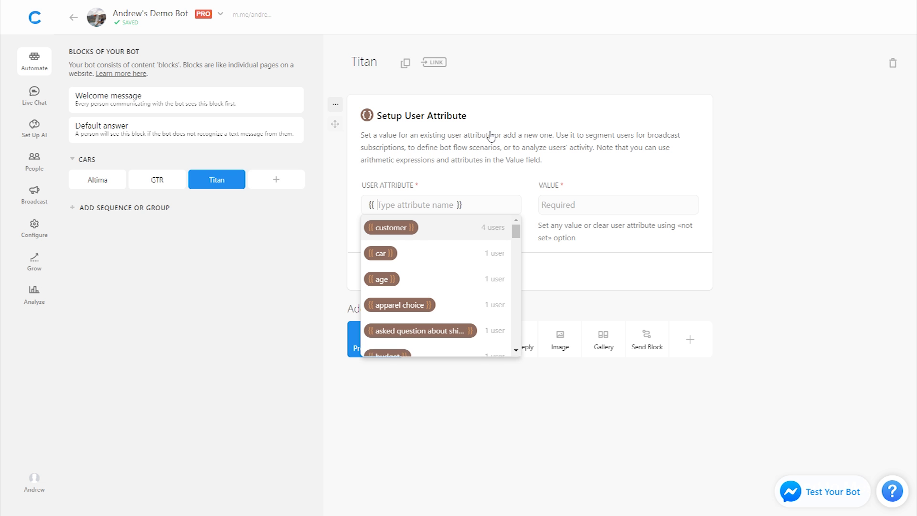
pyautogui.click(411, 253)
pyautogui.click(563, 205)
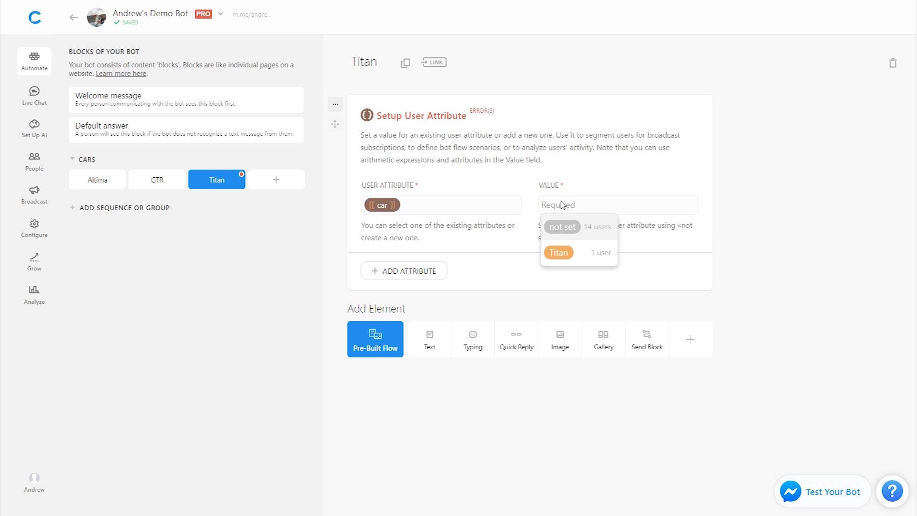
pyautogui.write('Titan')
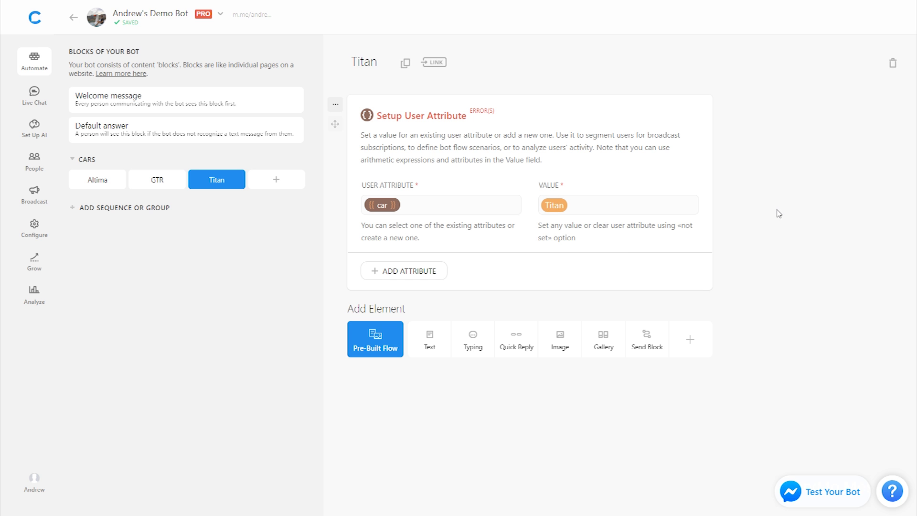
# - Review the GTR and Altima blocks' car attribute settings
pyautogui.click(159, 186)
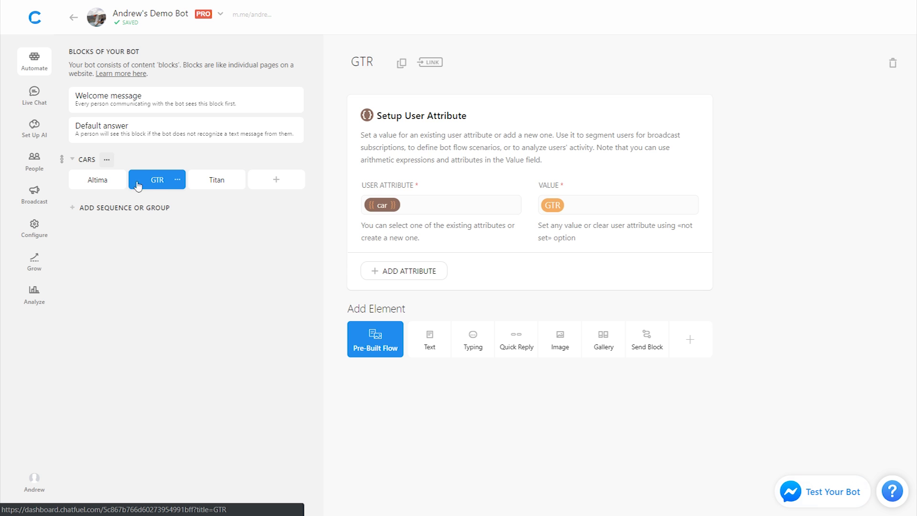
pyautogui.click(88, 185)
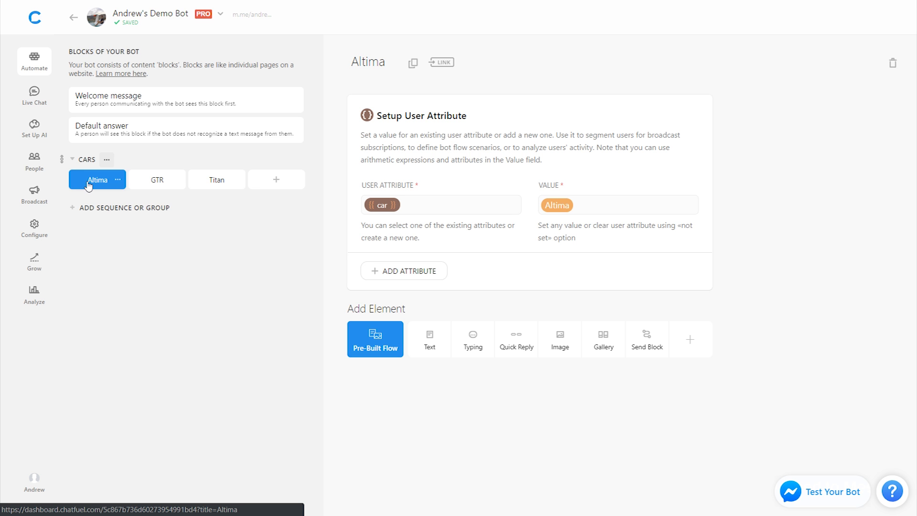
pyautogui.click(147, 102)
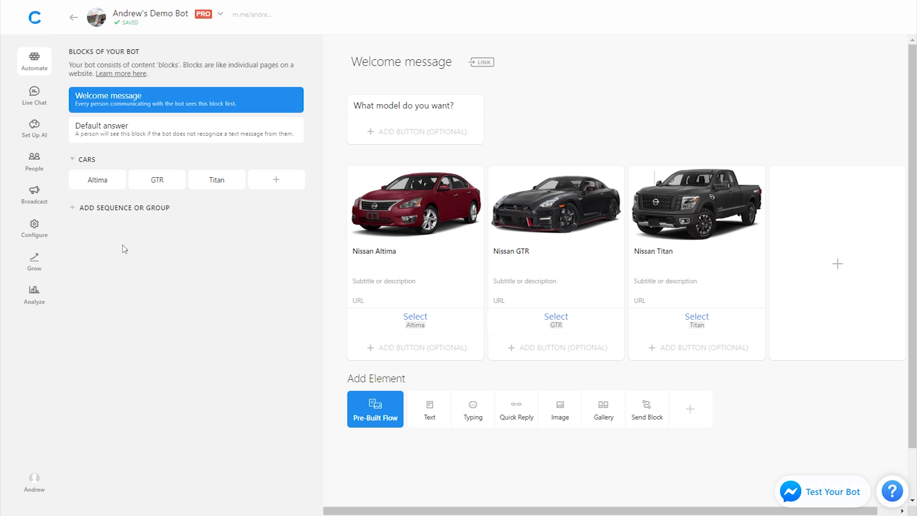
pyautogui.click(99, 182)
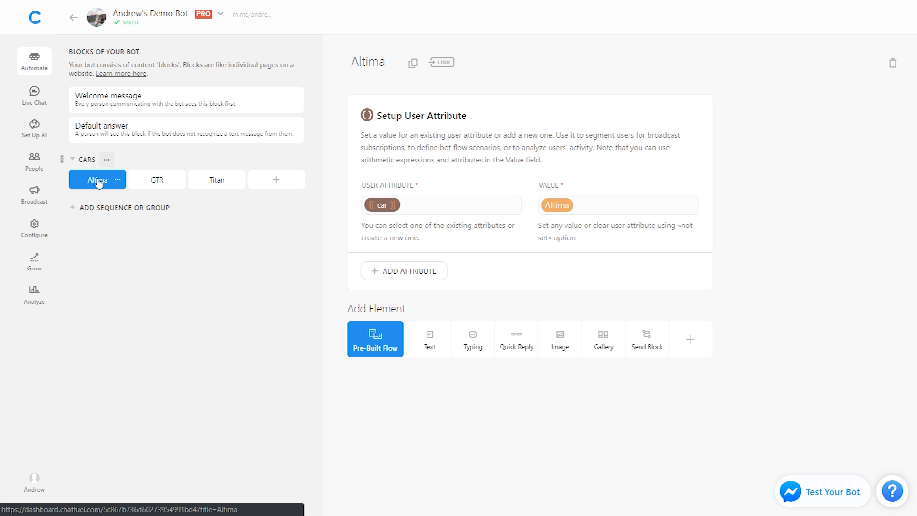
# - Create a Question 2 block in CARS and make the Altima block send users to it
pyautogui.click(277, 180)
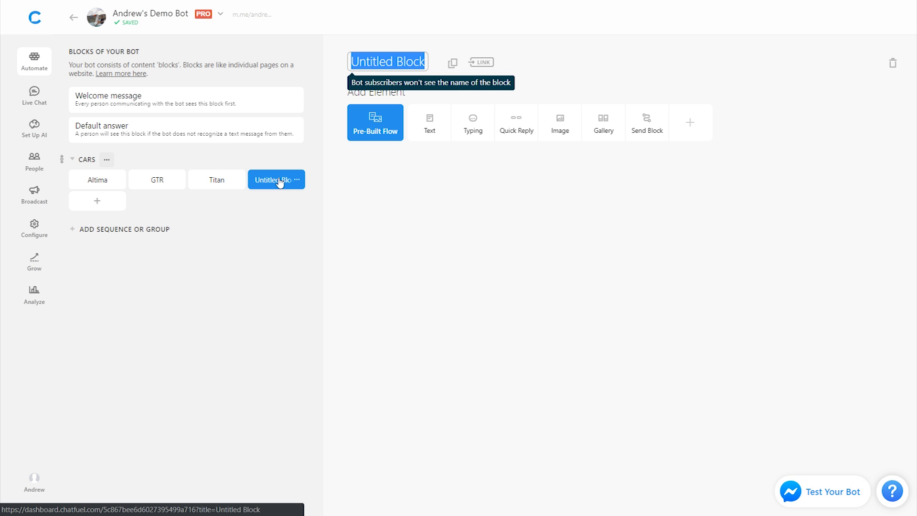
pyautogui.write('Question 2')
pyautogui.press('Return')
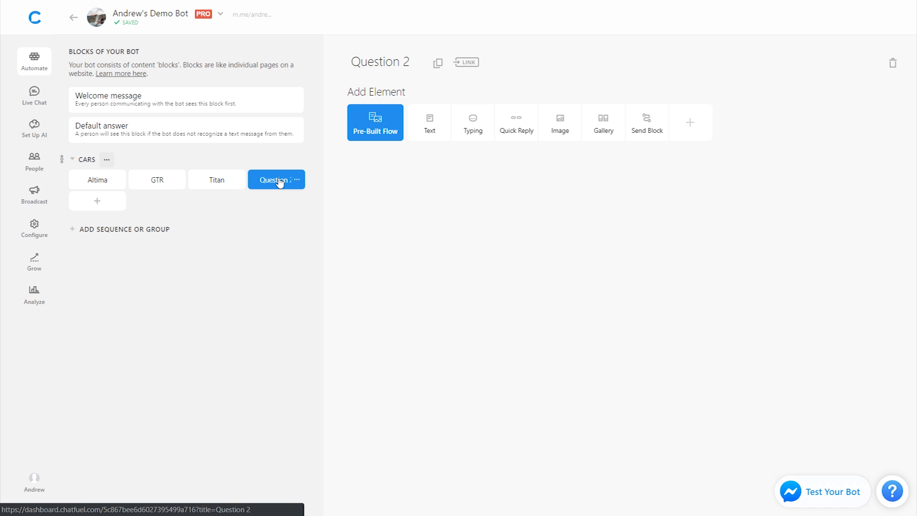
pyautogui.click(91, 186)
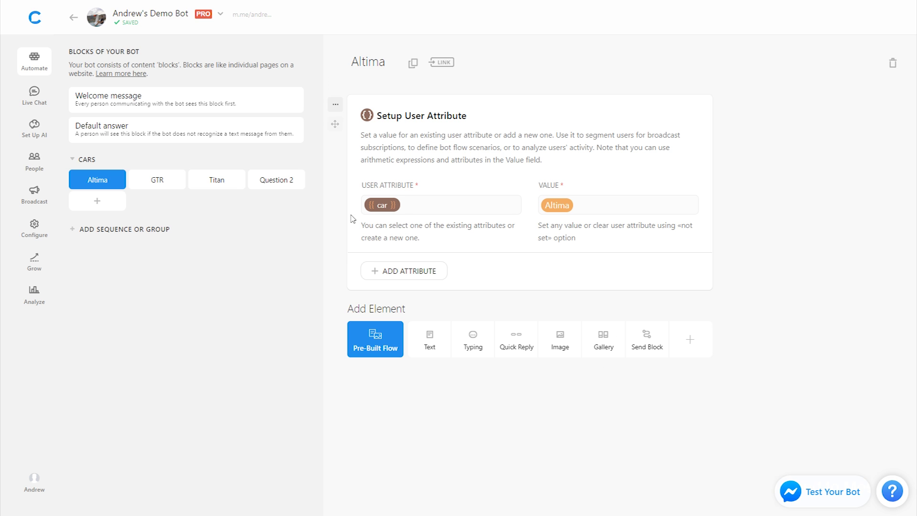
pyautogui.click(630, 348)
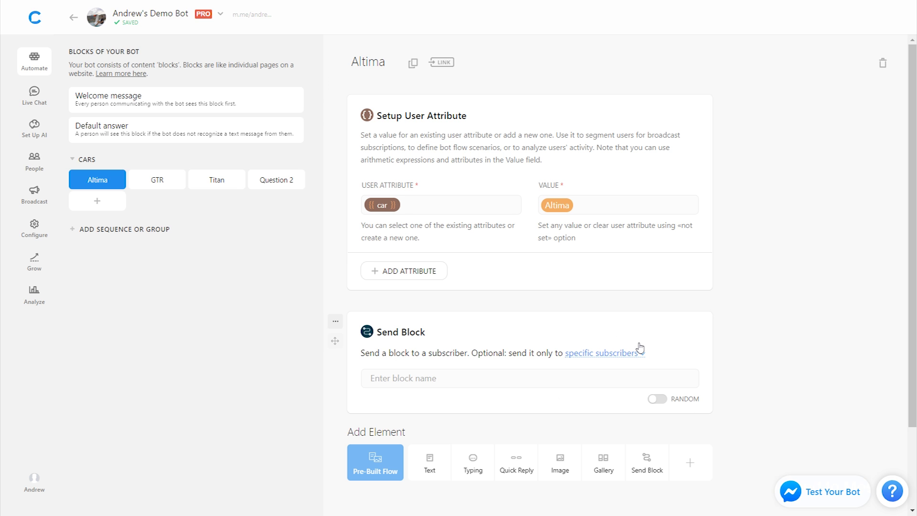
pyautogui.click(480, 380)
pyautogui.write('quest')
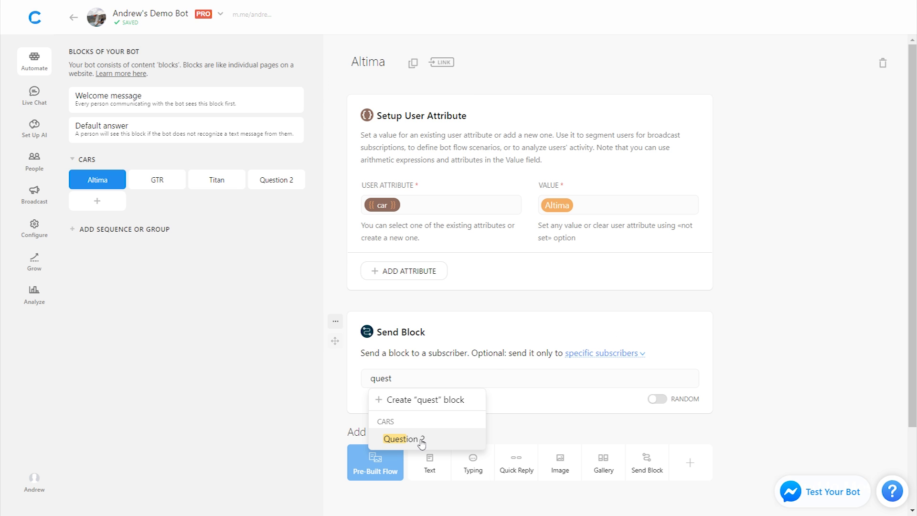
pyautogui.click(396, 437)
# - Add Send Block cards pointing to Question 2 in the GTR and Titan blocks
pyautogui.click(163, 186)
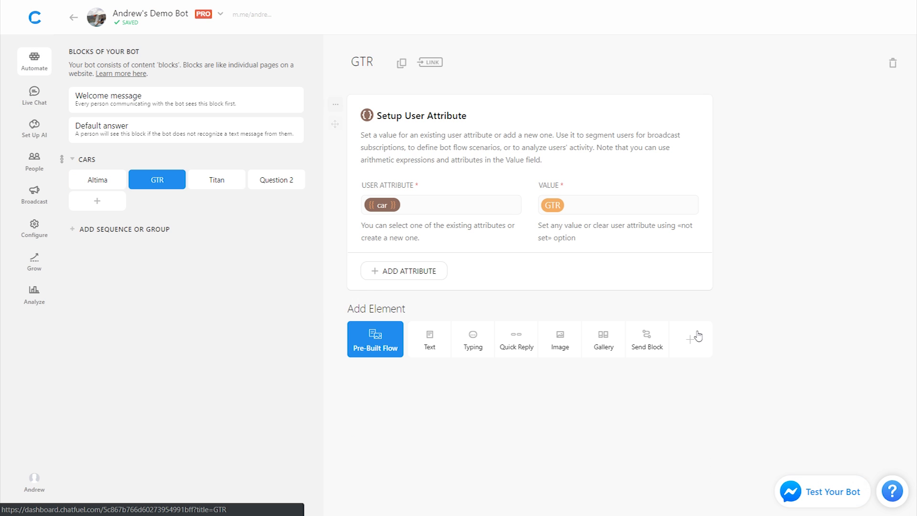
pyautogui.click(642, 340)
pyautogui.click(573, 369)
pyautogui.write('qu')
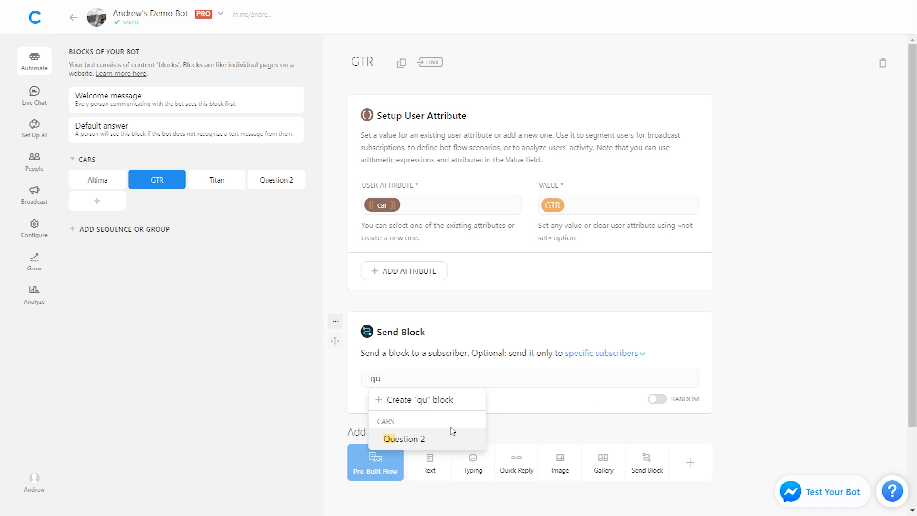
pyautogui.click(442, 439)
pyautogui.click(206, 186)
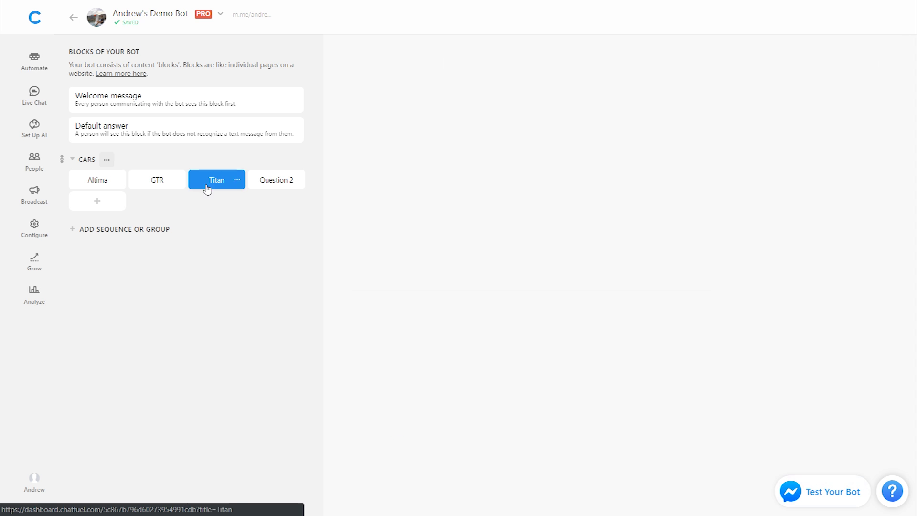
pyautogui.click(638, 351)
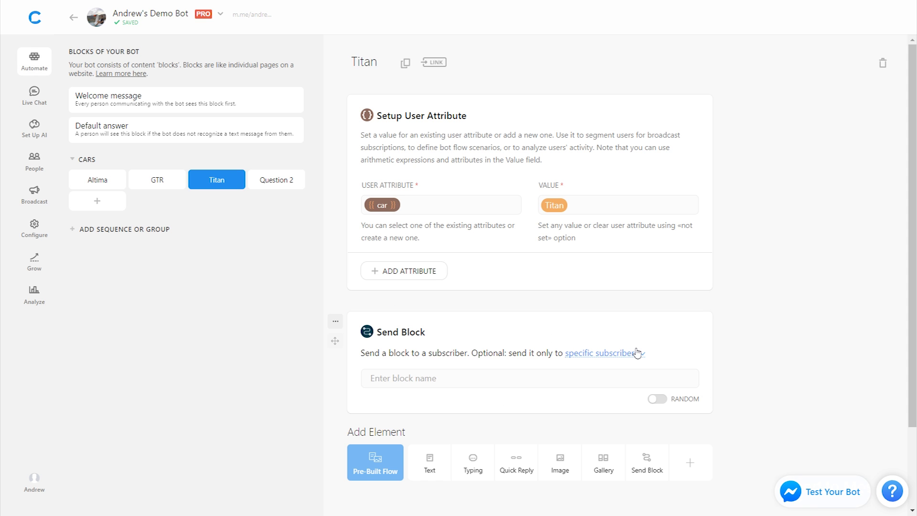
pyautogui.click(602, 377)
pyautogui.write('q')
pyautogui.click(444, 439)
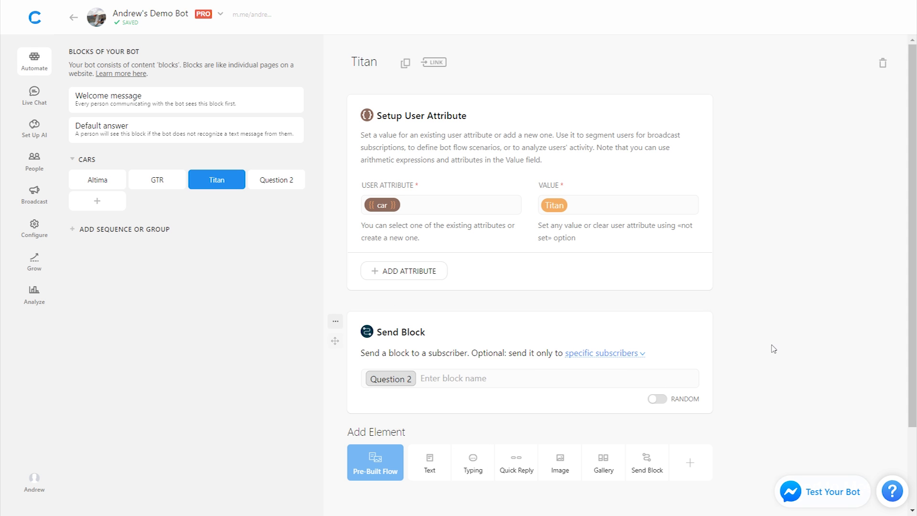
pyautogui.click(191, 106)
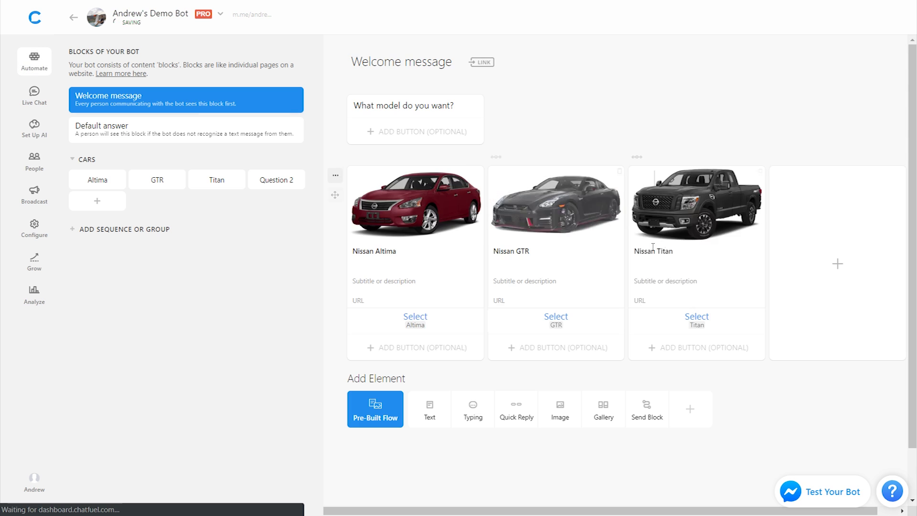
pyautogui.click(97, 180)
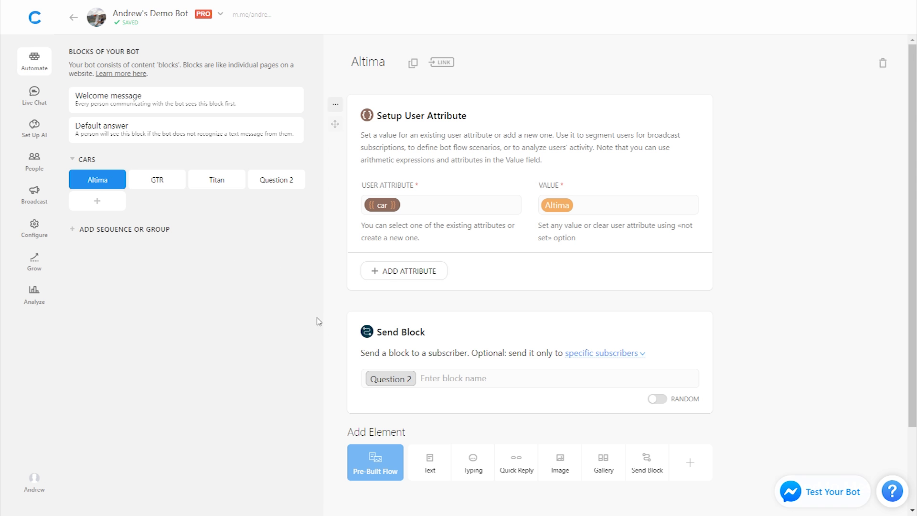
# - Add a Question 2 text card reading 'Have you made your mind up on this vehicle?'
pyautogui.click(276, 180)
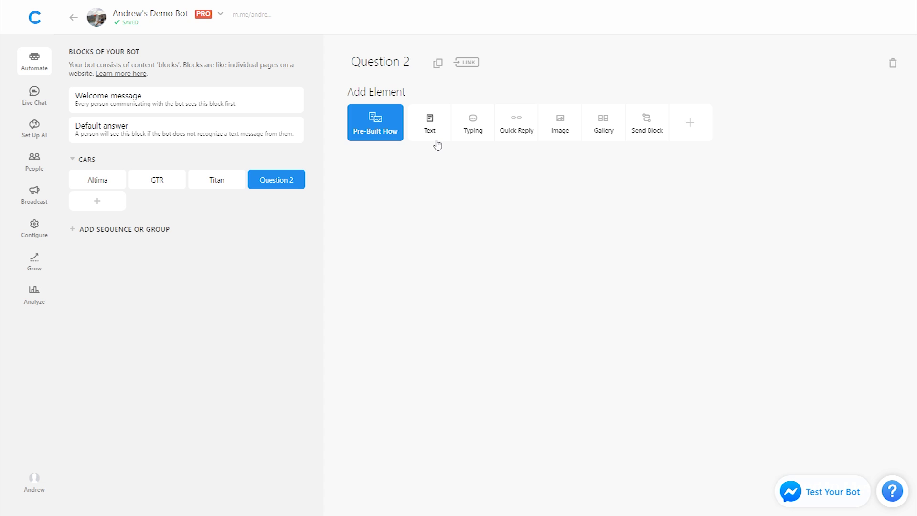
pyautogui.click(431, 125)
pyautogui.write('Have you')
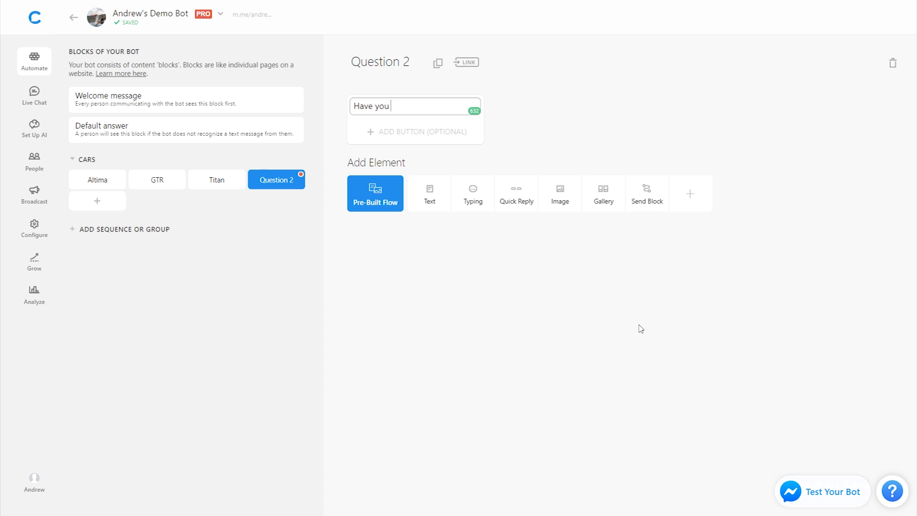
pyautogui.write(' made your mind up on this vehicle?')
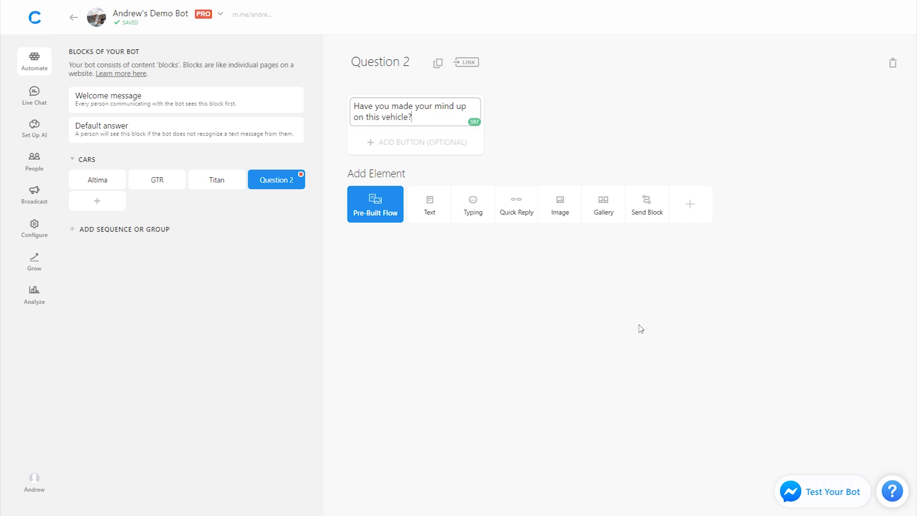
pyautogui.click(593, 337)
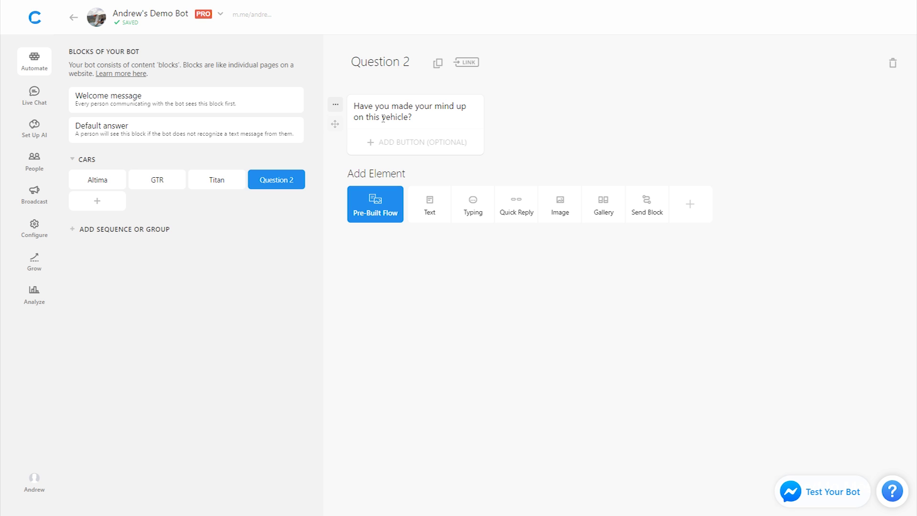
# - Replace the word 'vehicle' in the message with the {{car}} attribute
pyautogui.moveTo(382, 118); pyautogui.dragTo(408, 118)
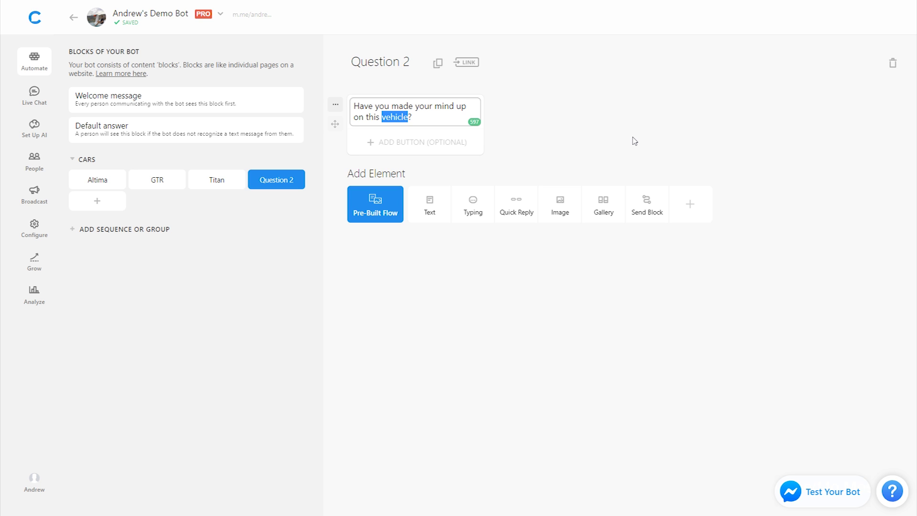
pyautogui.write('{{car')
pyautogui.press('Return')
pyautogui.click(542, 121)
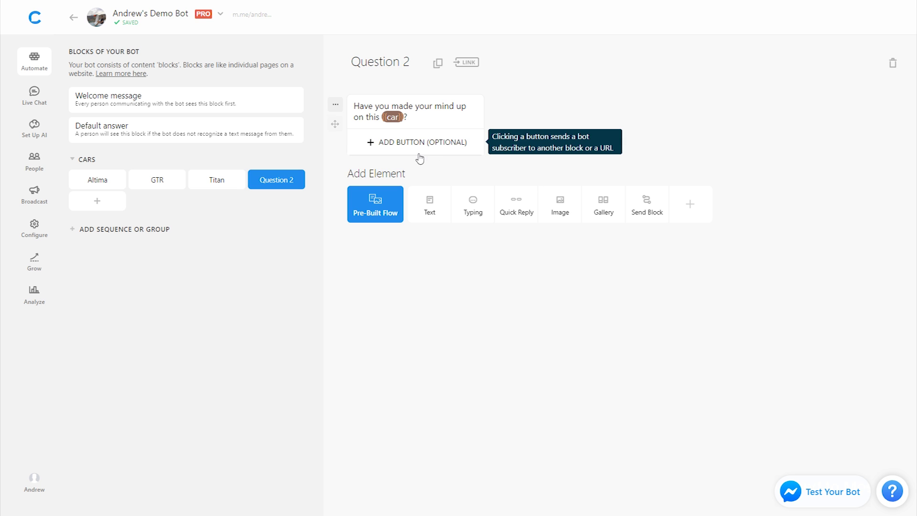
pyautogui.click(516, 210)
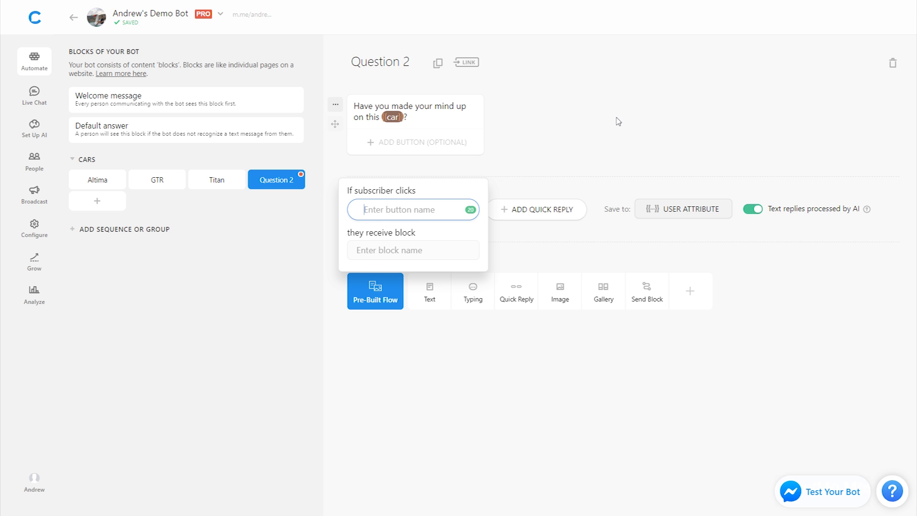
# - Add Yes and No quick replies, linking Yes to a new Qualified block
pyautogui.write('Yes')
pyautogui.click(496, 207)
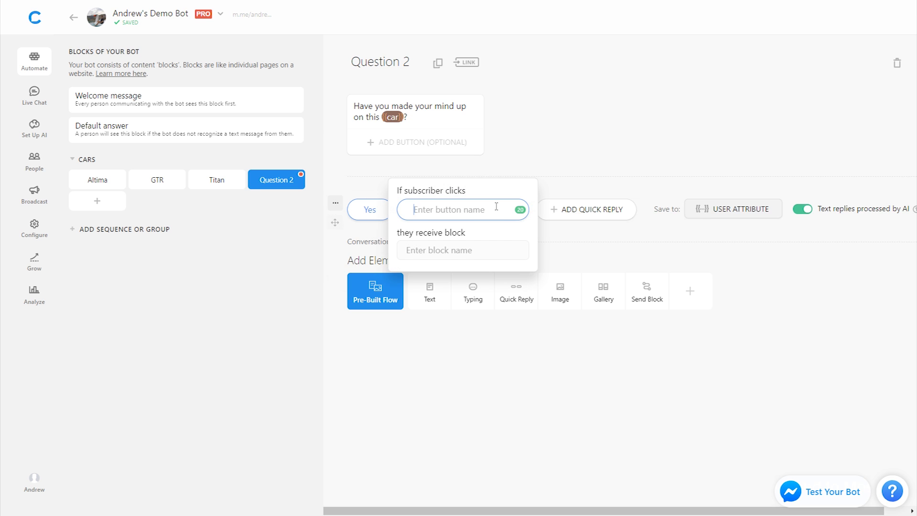
pyautogui.write('No')
pyautogui.click(599, 129)
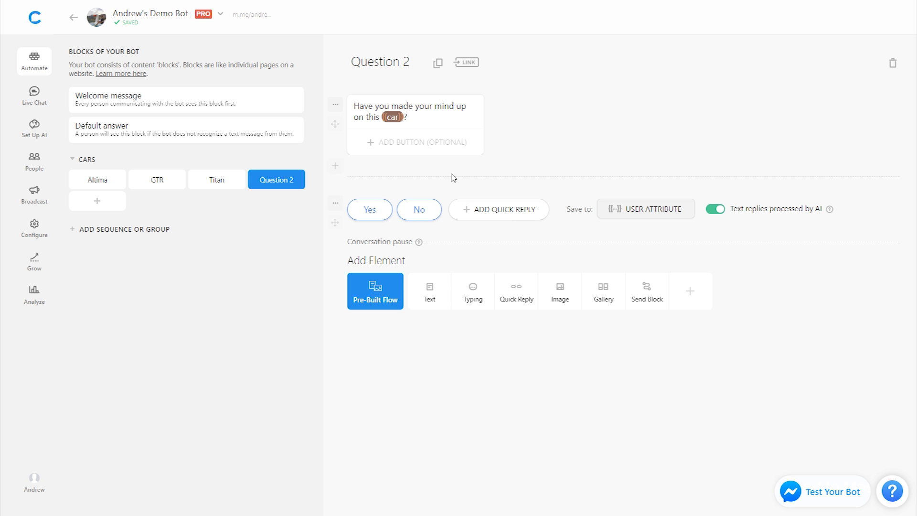
pyautogui.click(368, 213)
pyautogui.click(383, 247)
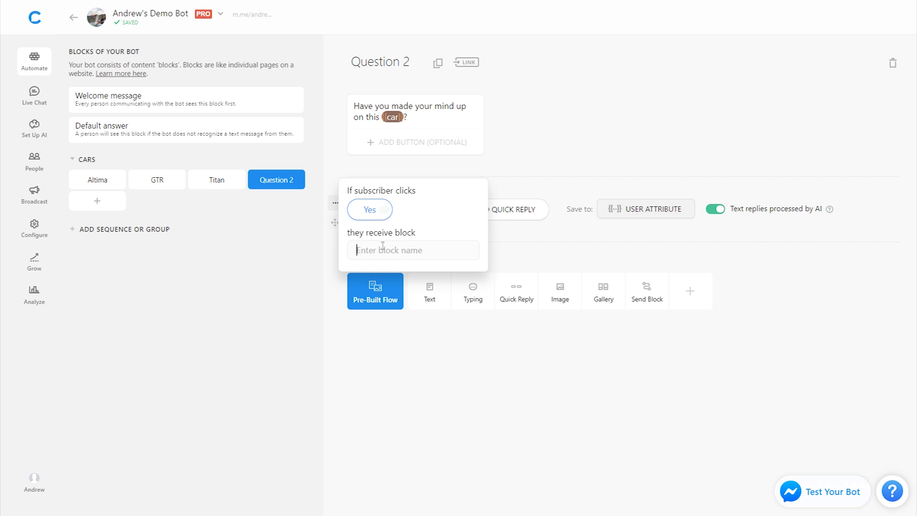
pyautogui.write('Qualified')
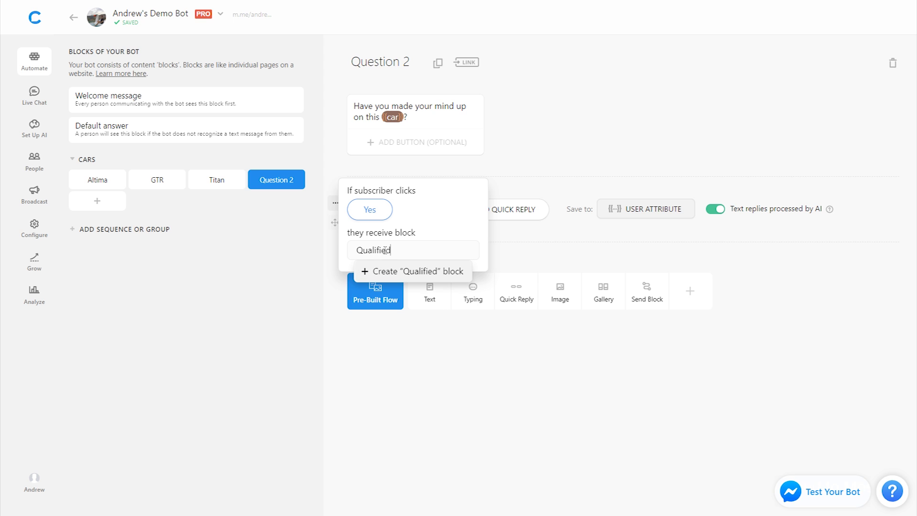
pyautogui.click(399, 273)
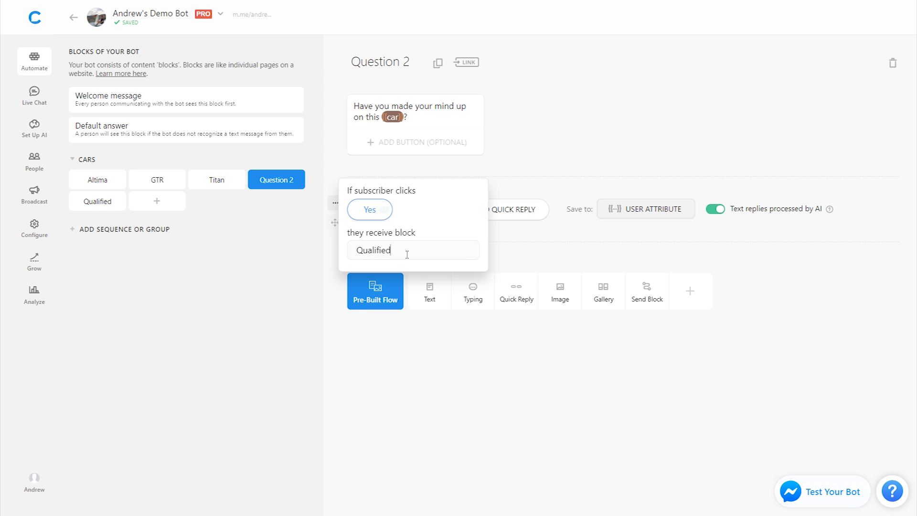
pyautogui.click(407, 250)
pyautogui.click(381, 311)
pyautogui.click(560, 126)
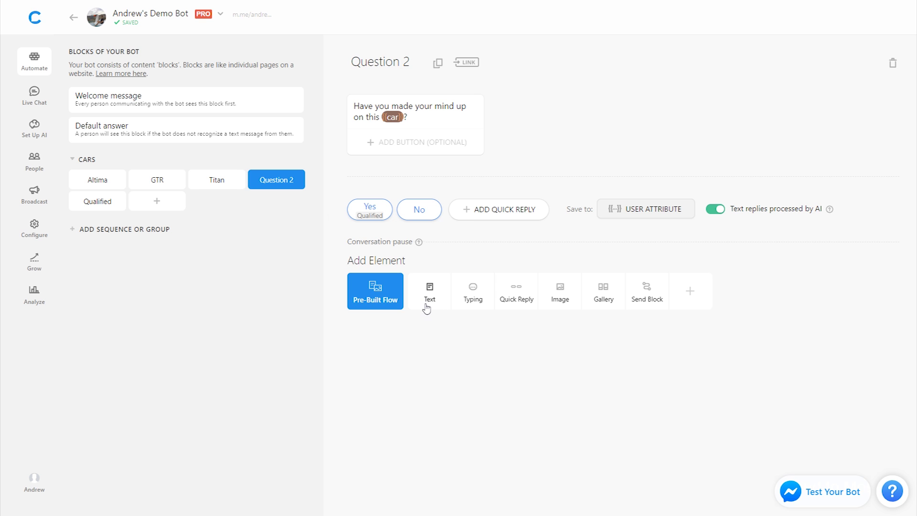
# - Add the text 'That's OK! Thanks for looking.' to Question 2
pyautogui.click(429, 293)
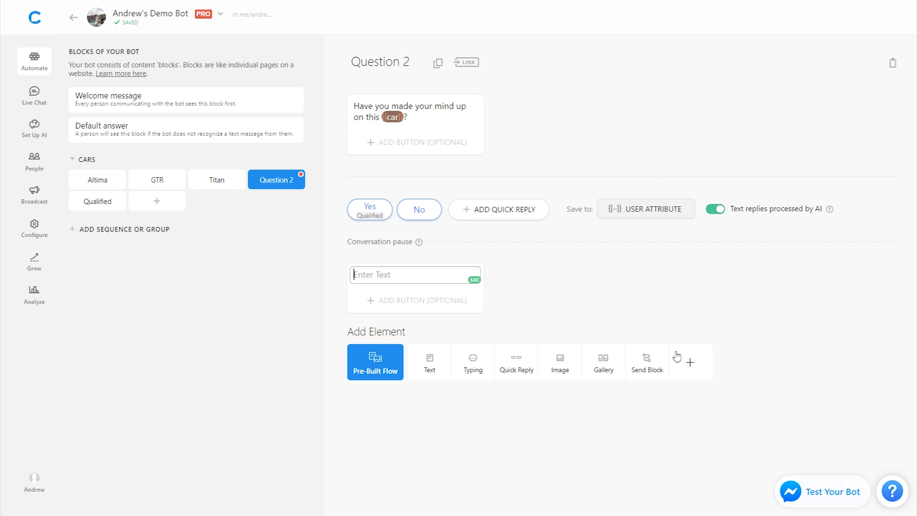
pyautogui.write("That's OK! Thanks for s")
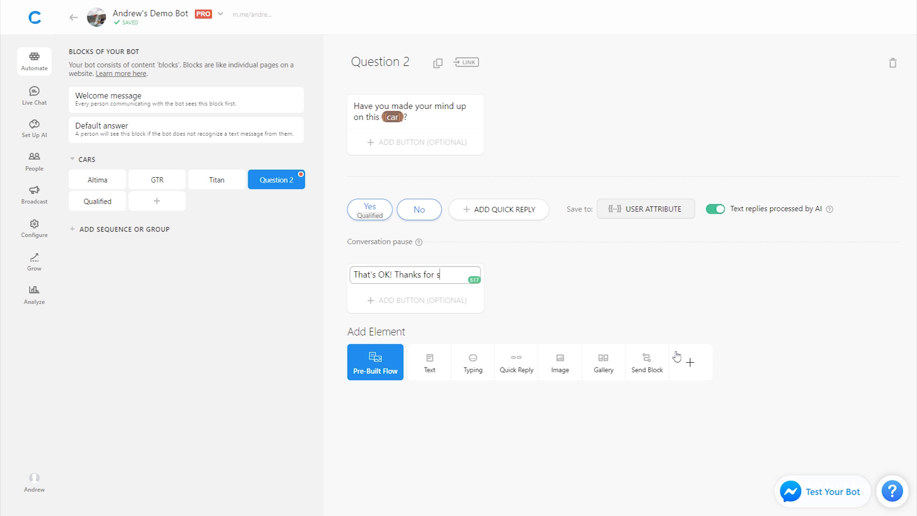
pyautogui.press('BackSpace')
pyautogui.write('looking.')
pyautogui.click(780, 338)
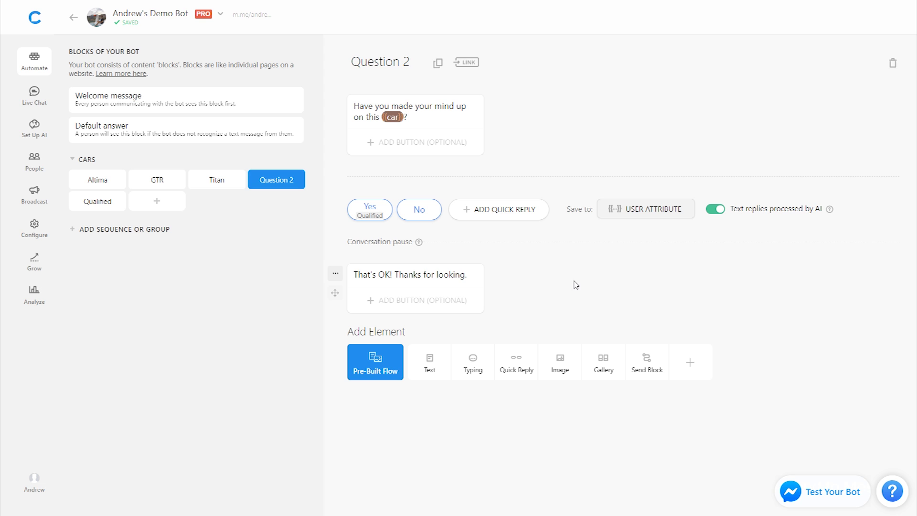
pyautogui.click(88, 206)
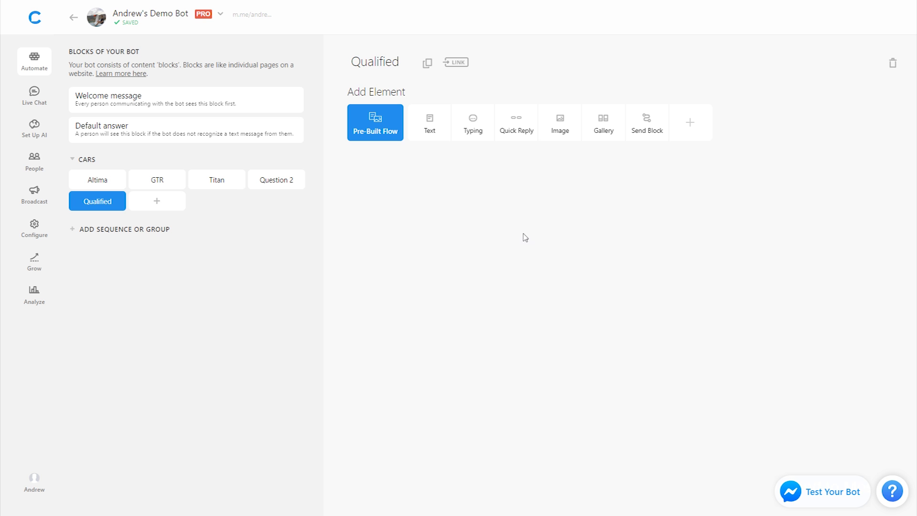
# - Add a User Email plugin to Qualified that saves the reply to {{email}}
pyautogui.click(691, 136)
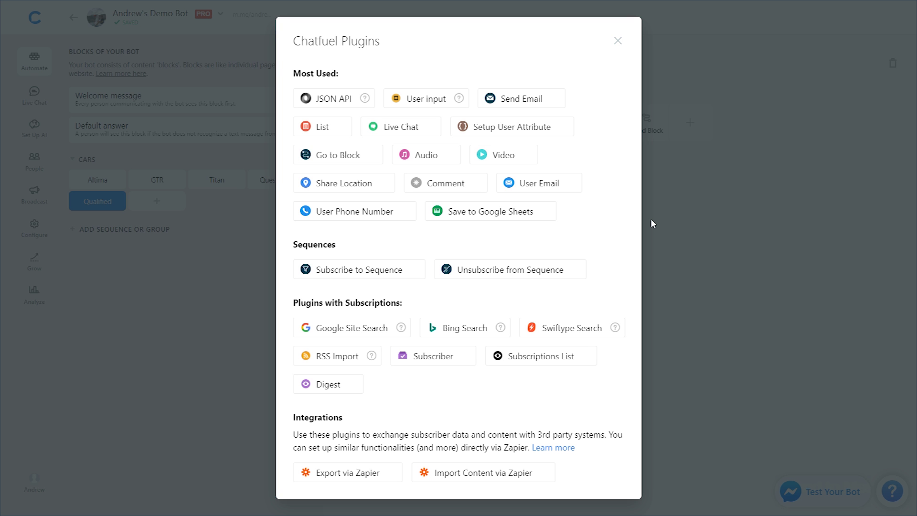
pyautogui.click(564, 192)
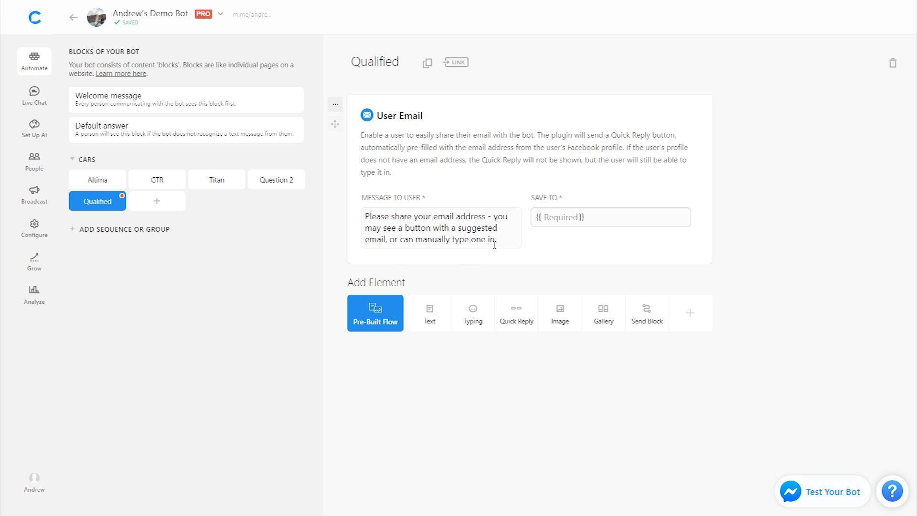
pyautogui.click(568, 218)
pyautogui.write('email')
pyautogui.click(752, 237)
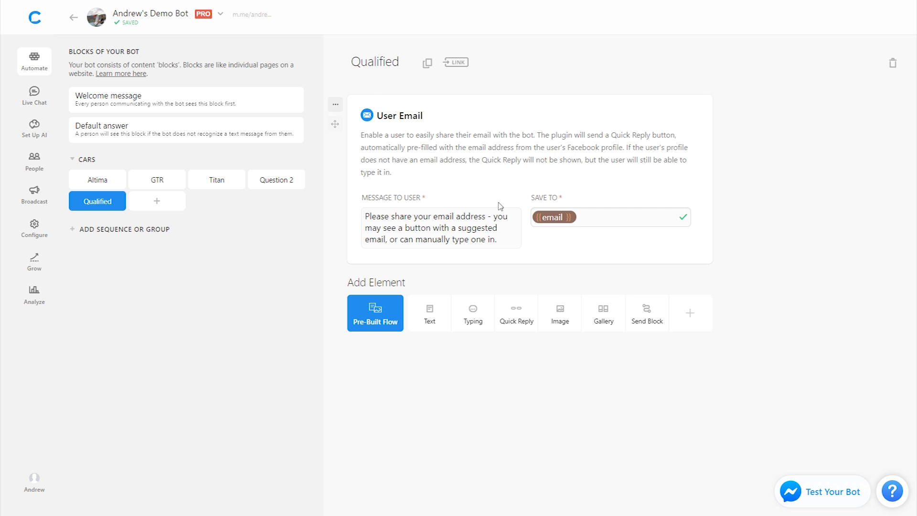
# - Add a text card reading 'Thanks - our sales team will contact you soon.' after the email request
pyautogui.click(429, 314)
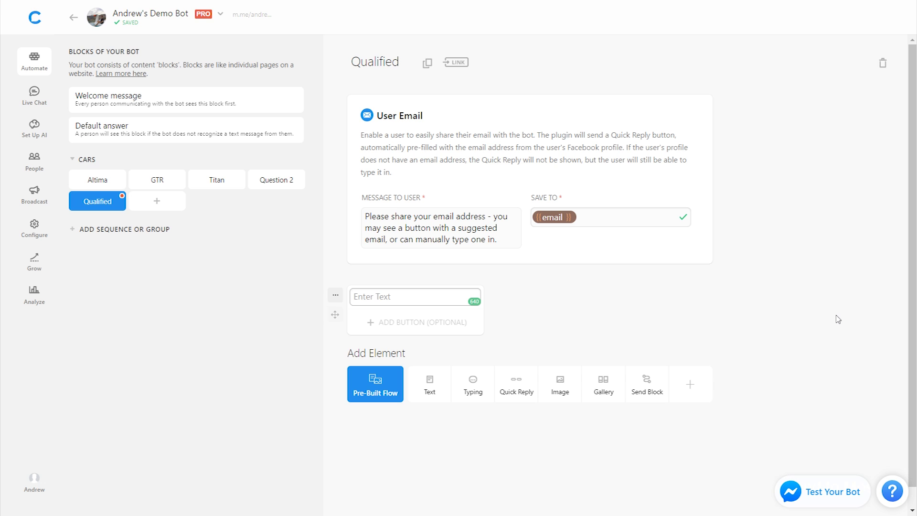
pyautogui.write('Thanks - our sales team will contact you ')
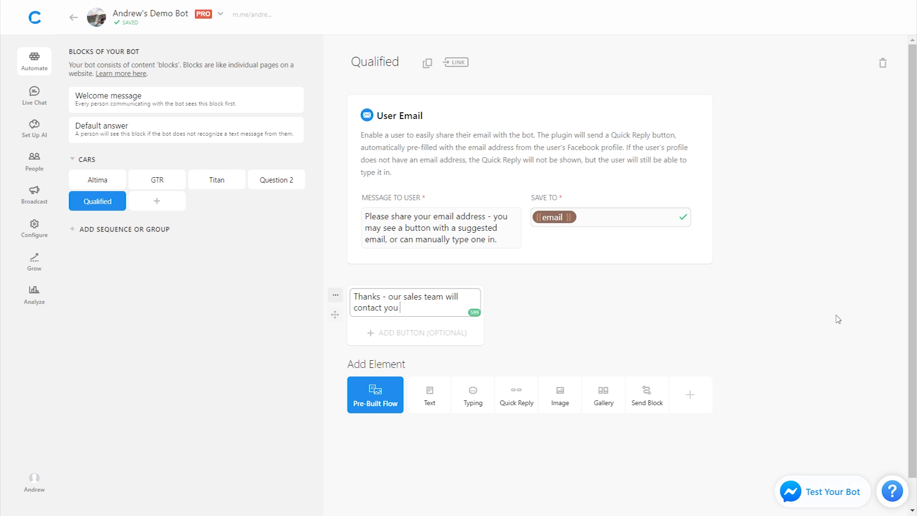
pyautogui.write('soon.')
pyautogui.click(838, 319)
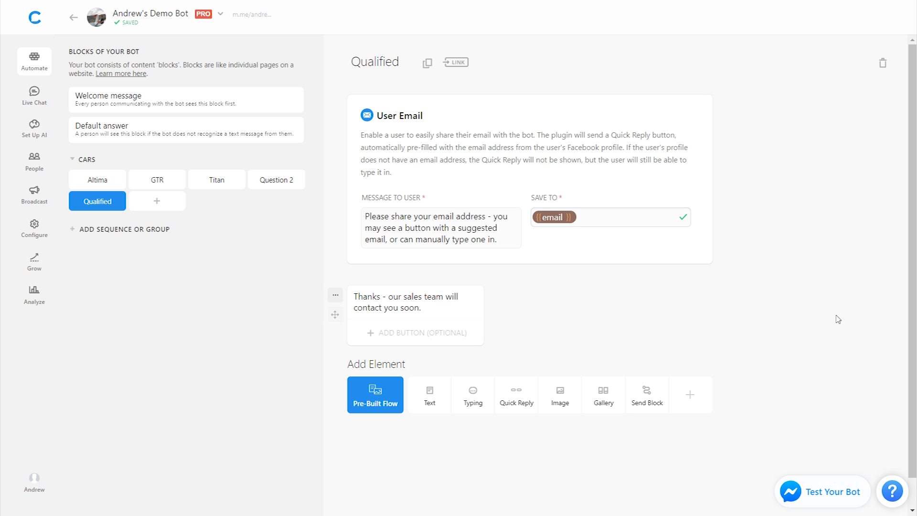
pyautogui.click(690, 394)
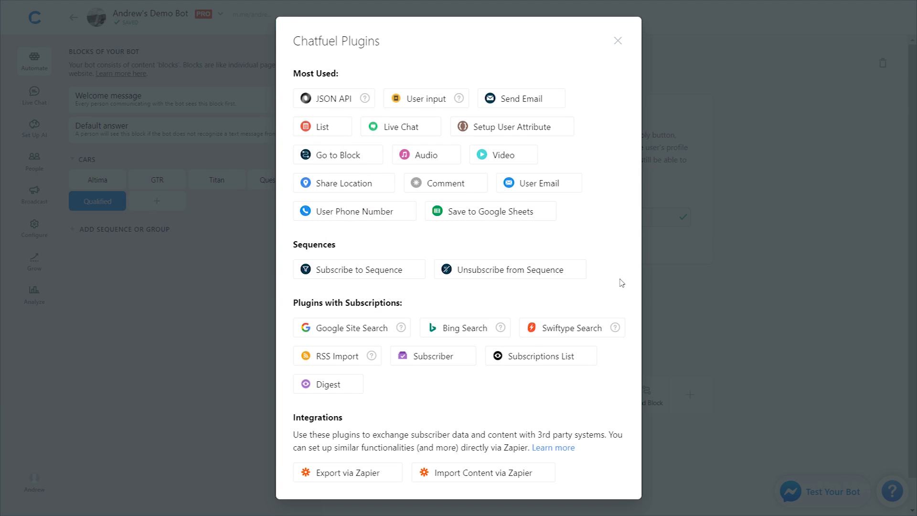
# - Add a Send Email card titled 'New Lead from {{last name}}', addressed to the sales team's email
pyautogui.click(538, 101)
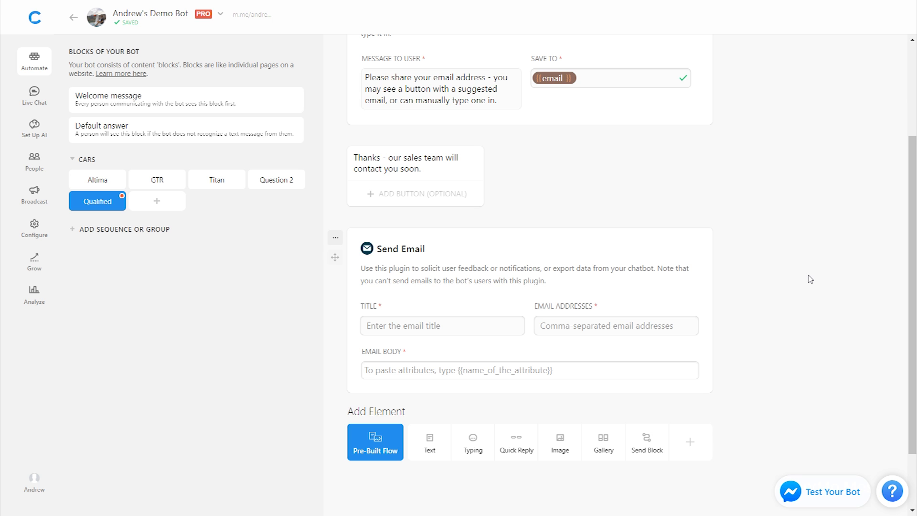
pyautogui.click(438, 323)
pyautogui.write('New Lead from {{')
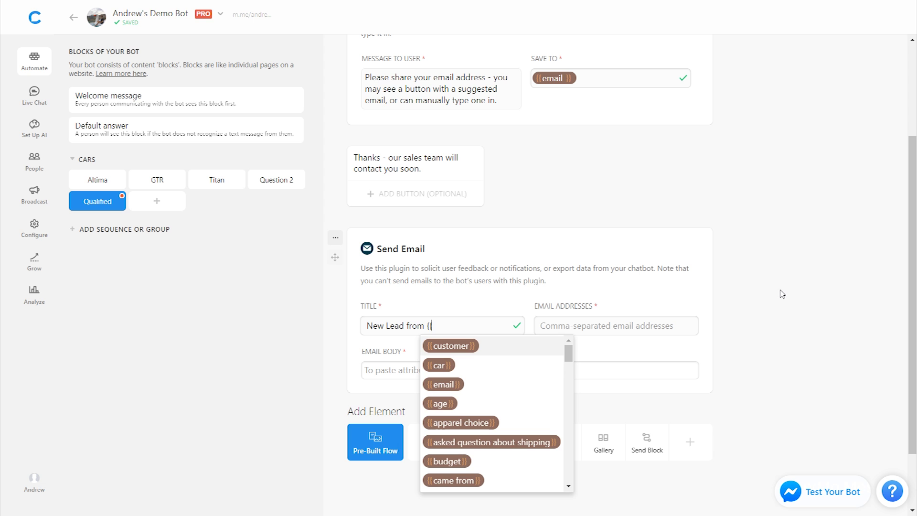
pyautogui.write('last')
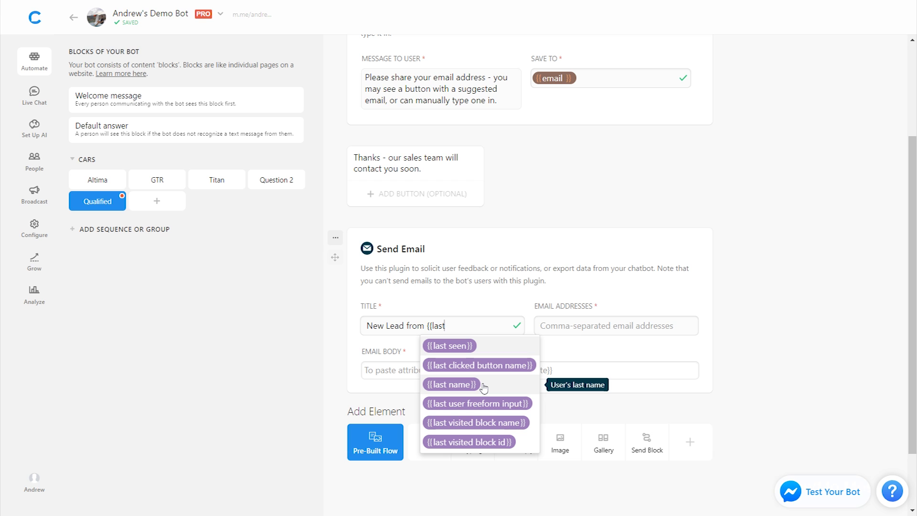
pyautogui.click(484, 385)
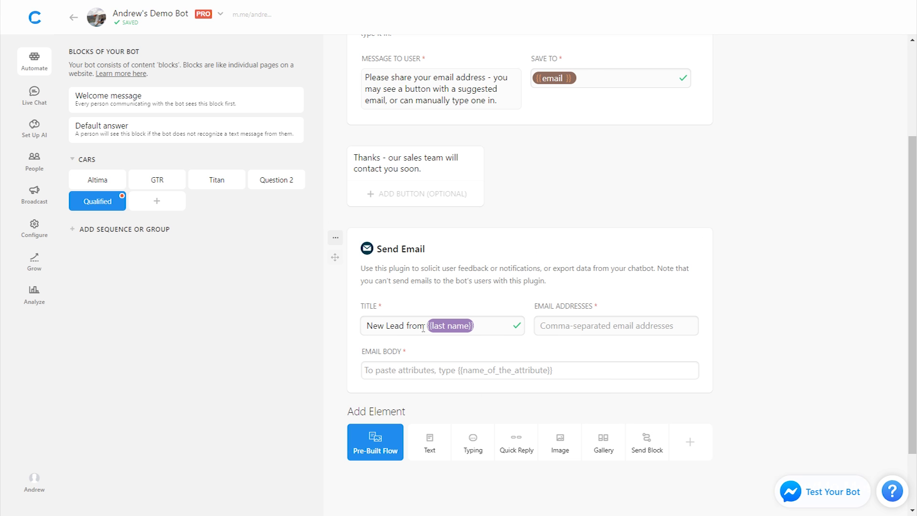
pyautogui.click(572, 324)
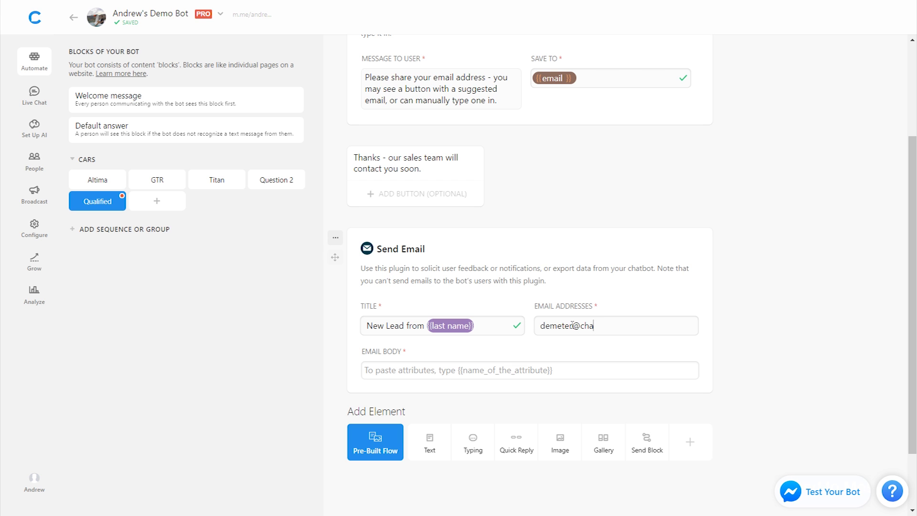
# - Write the email body labels NAME:, EMAIL: and MODEL: on separate lines
pyautogui.click(591, 365)
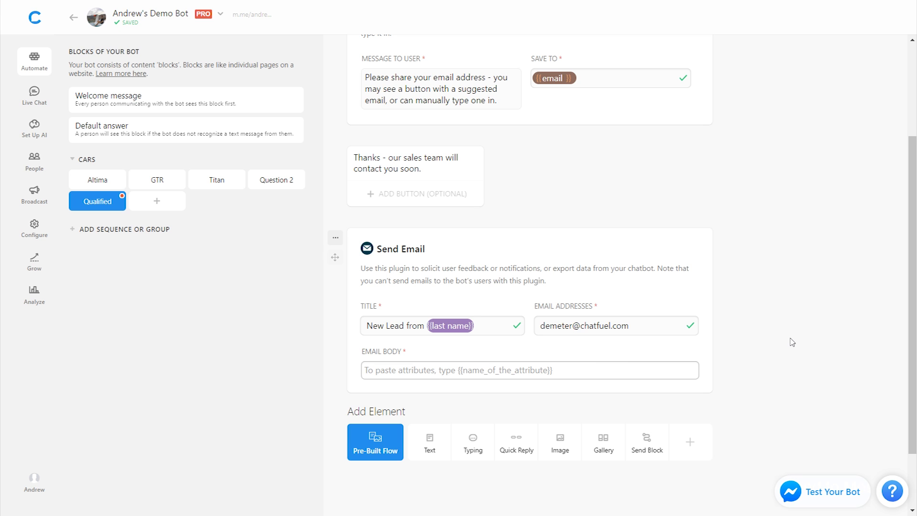
pyautogui.write('NAME:')
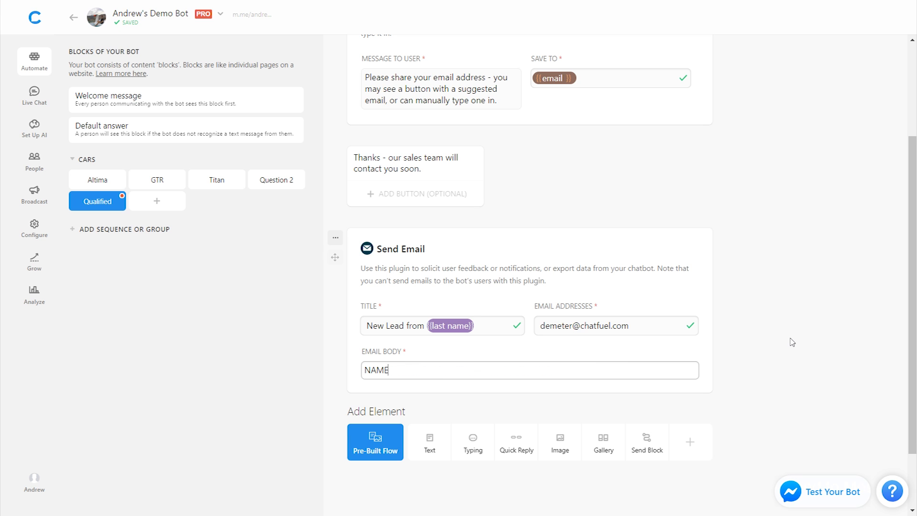
pyautogui.press('Return')
pyautogui.press('Return')
pyautogui.write('EMAIL:')
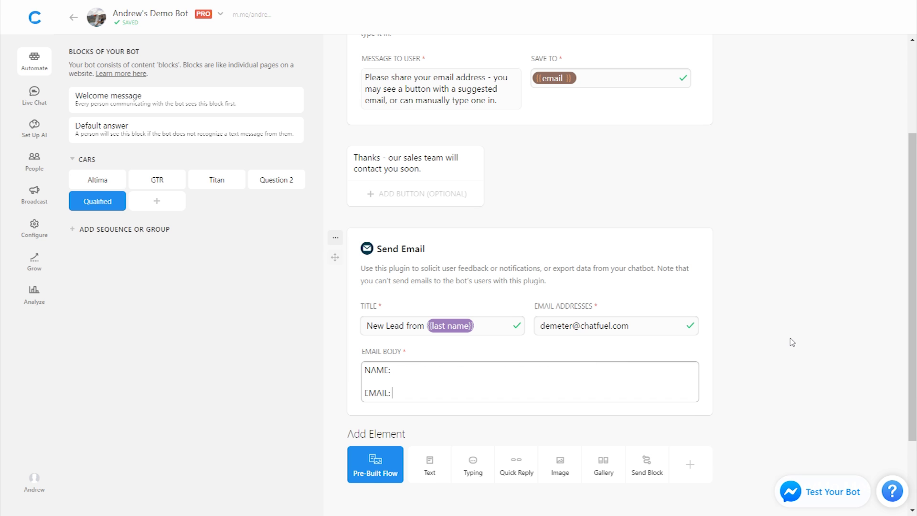
pyautogui.press('Return')
pyautogui.press('Return')
pyautogui.write('MODEL:')
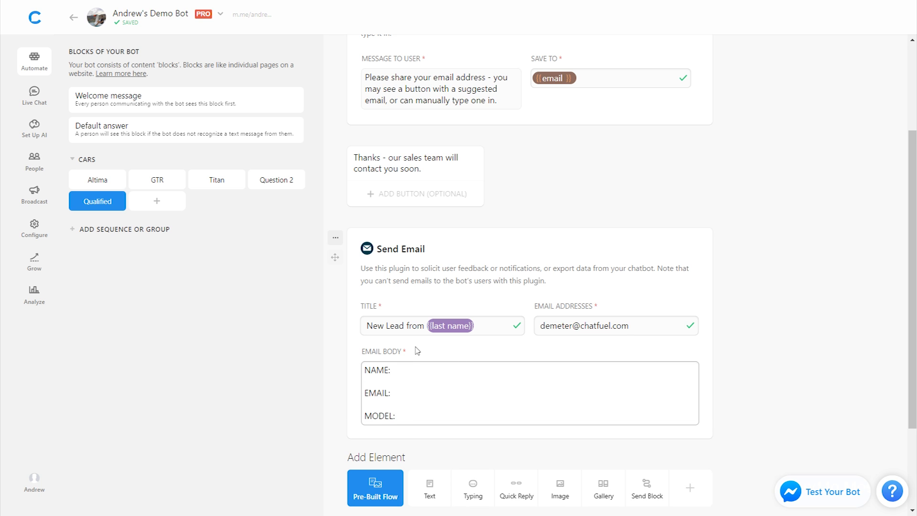
# - Fill the labels with {{first name}} {{last name}}, {{email}} and {{car}} attributes
pyautogui.click(409, 365)
pyautogui.write('{{firs')
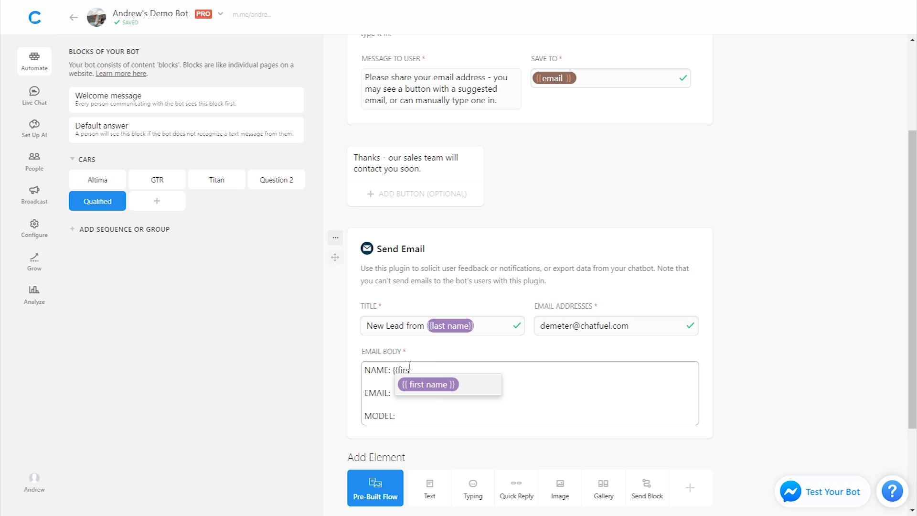
pyautogui.press('Return')
pyautogui.write('{{last')
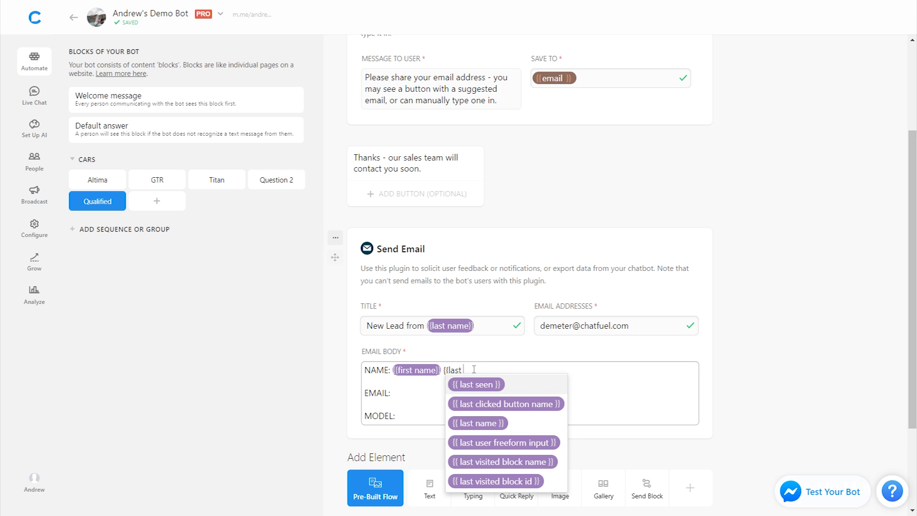
pyautogui.press('Return')
pyautogui.click(422, 392)
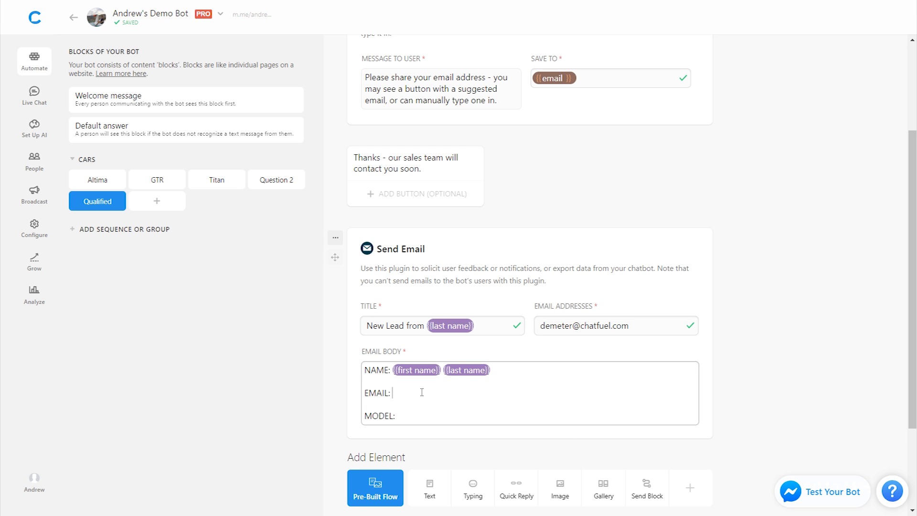
pyautogui.write('{{email')
pyautogui.press('Return')
pyautogui.click(422, 412)
pyautogui.write('{{car')
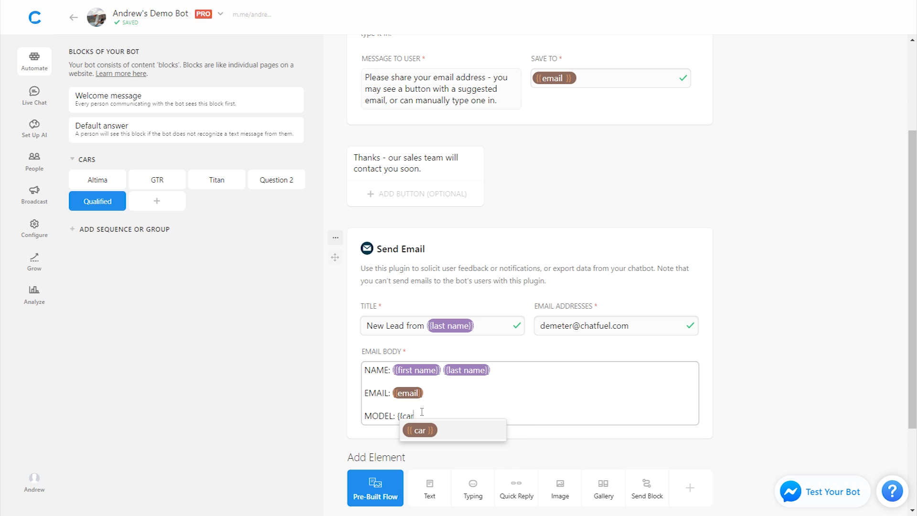
pyautogui.click(430, 430)
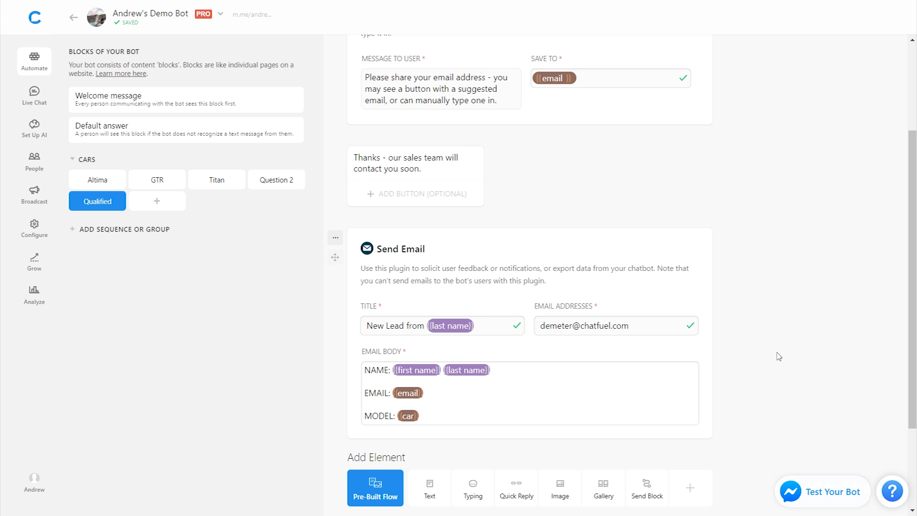
pyautogui.scroll(-1, 778, 357)
pyautogui.scroll(-1, 779, 357)
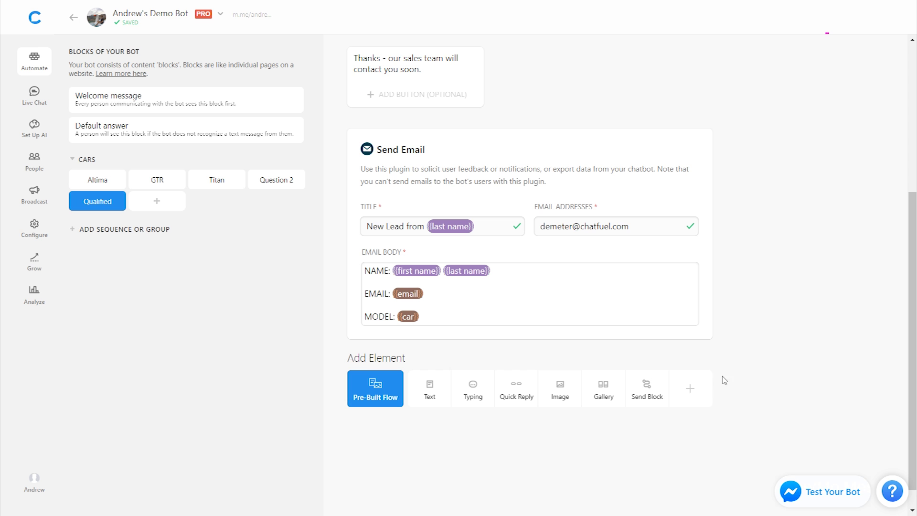
pyautogui.click(704, 393)
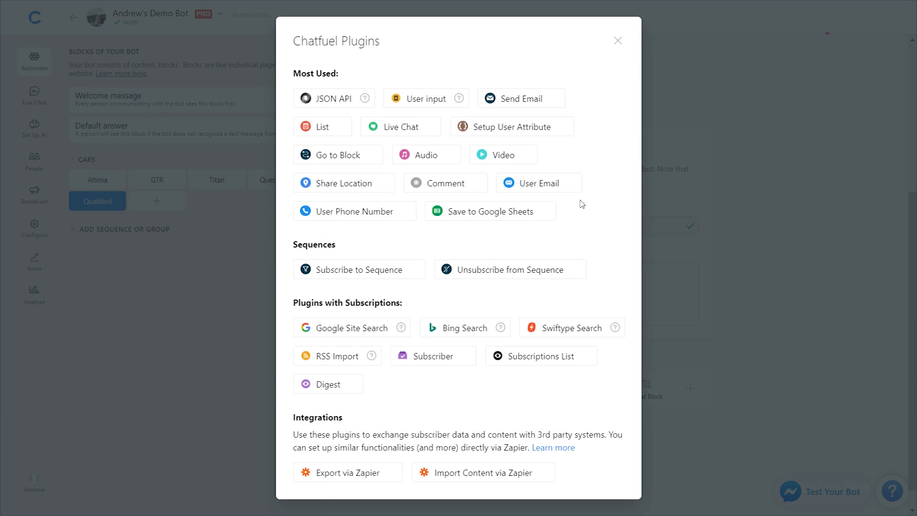
# - Add a Save to Google Sheets card and connect it to a Google account, allowing spreadsheet access
pyautogui.click(528, 214)
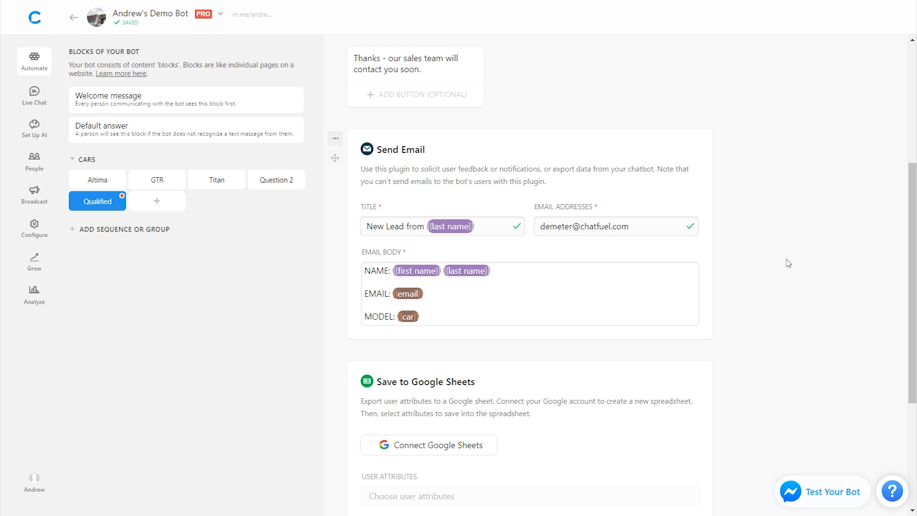
pyautogui.scroll(-3, 787, 262)
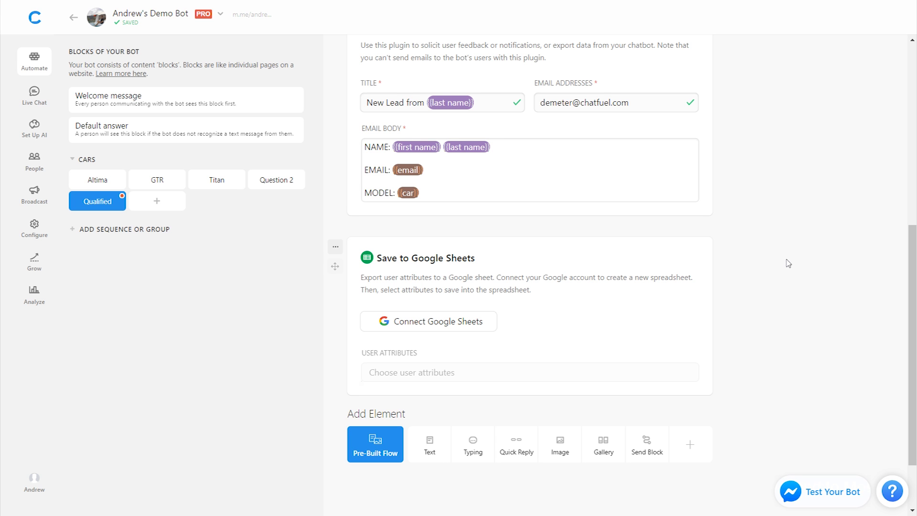
pyautogui.click(430, 321)
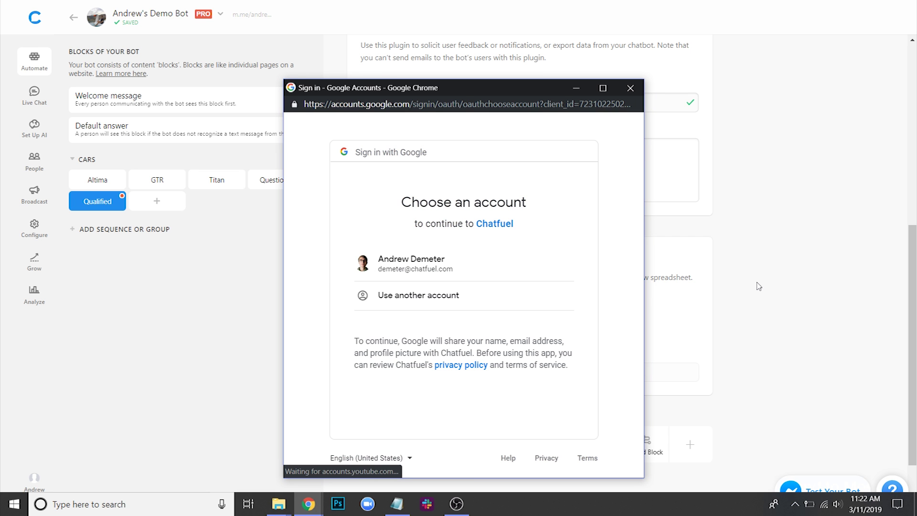
pyautogui.click(480, 273)
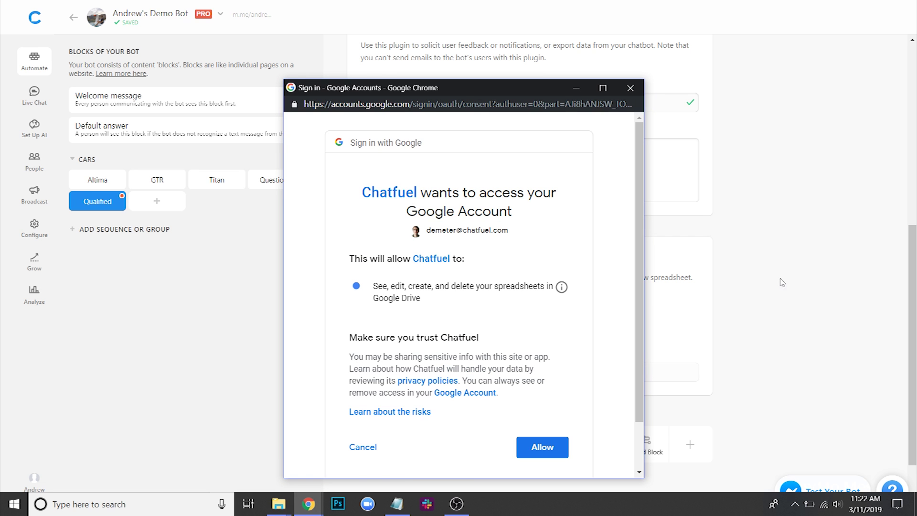
pyautogui.click(538, 444)
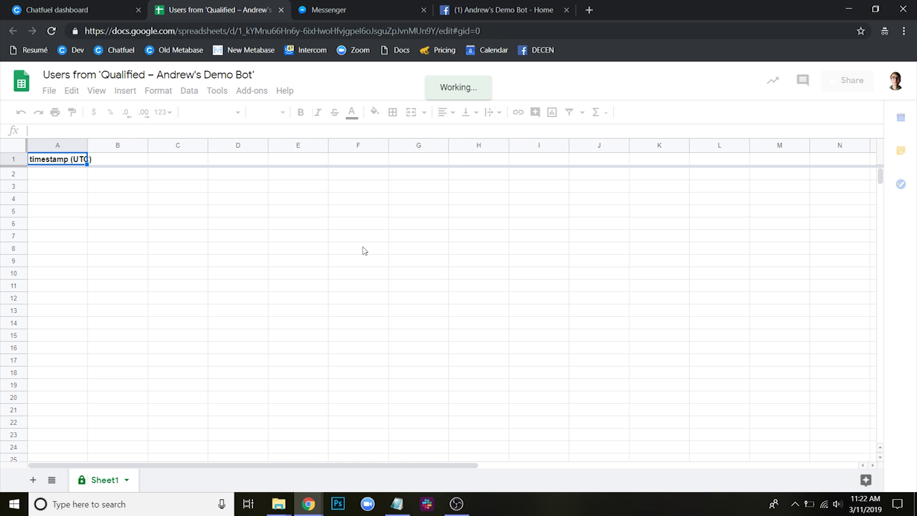
# - Switch from the new spreadsheet back to the Chatfuel dashboard
pyautogui.click(97, 12)
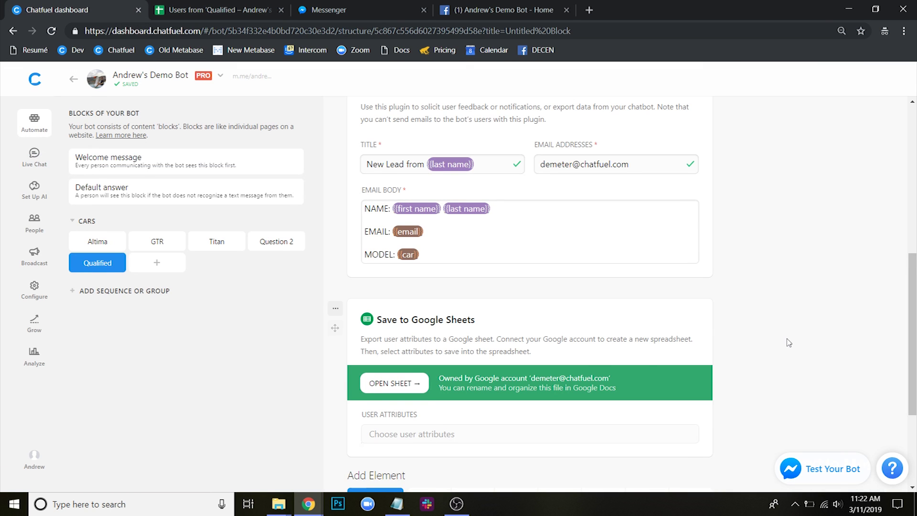
# - Save first name, last name, email and car to the Google Sheets card, then open the sheet
pyautogui.press('F11')
pyautogui.scroll(-2, 445, 366)
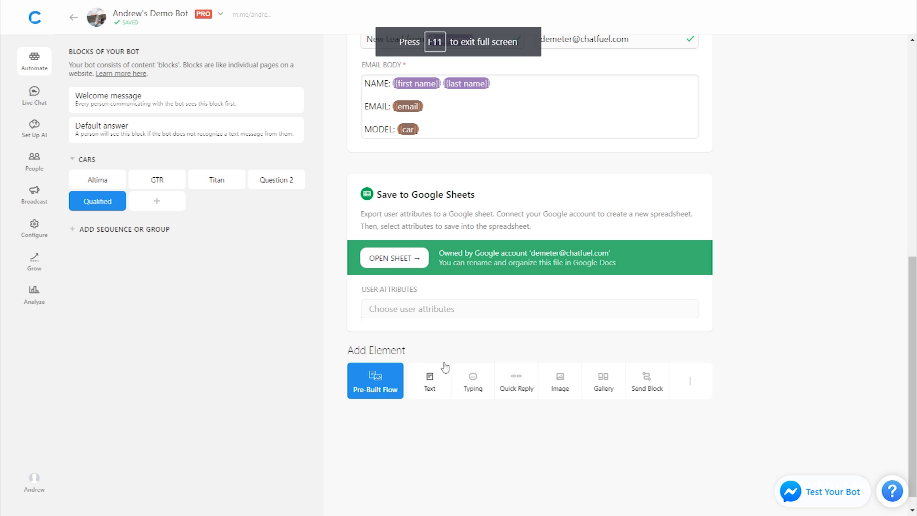
pyautogui.click(419, 309)
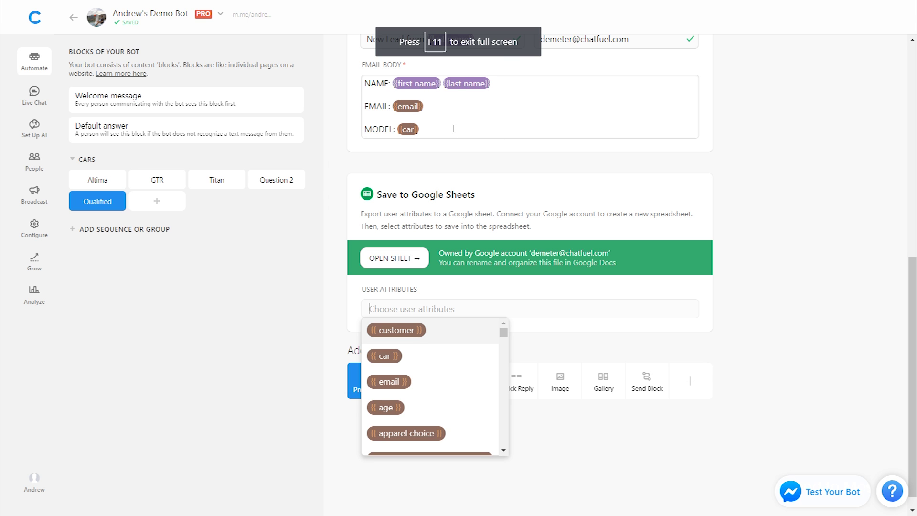
pyautogui.write('firs')
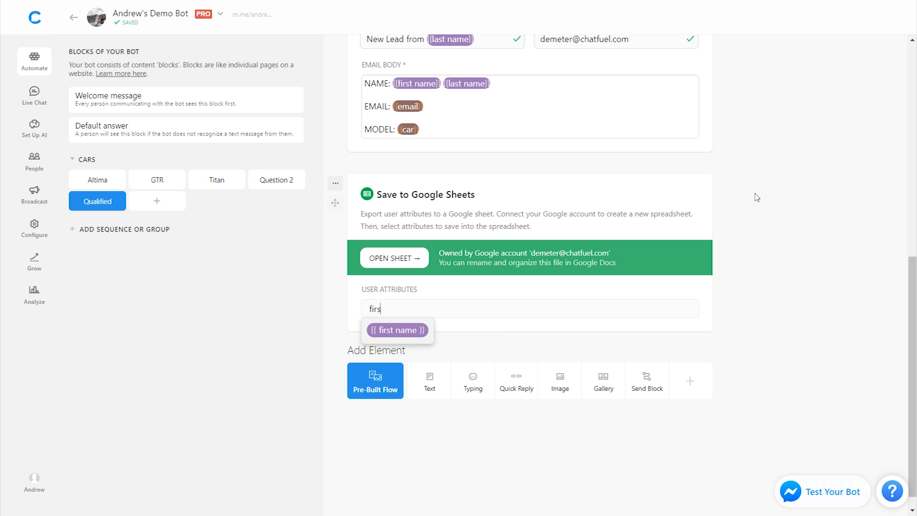
pyautogui.click(384, 330)
pyautogui.write('las')
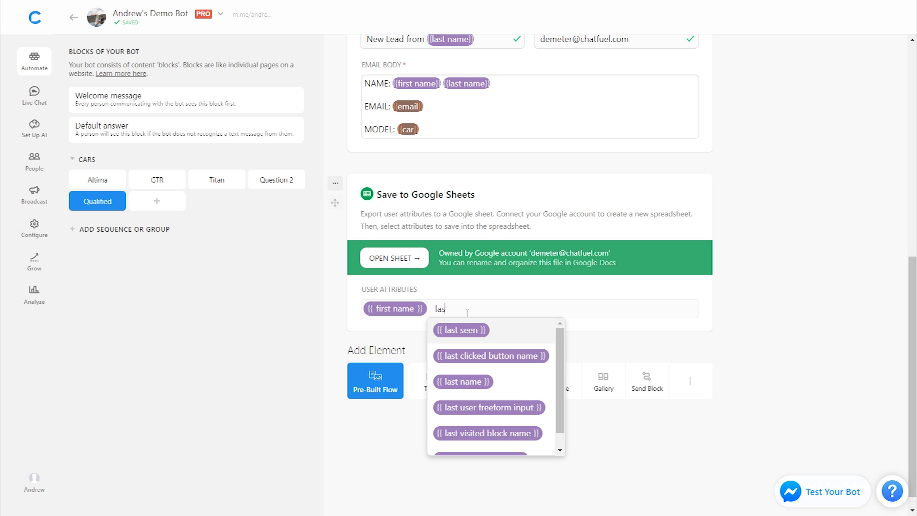
pyautogui.click(463, 381)
pyautogui.write('em')
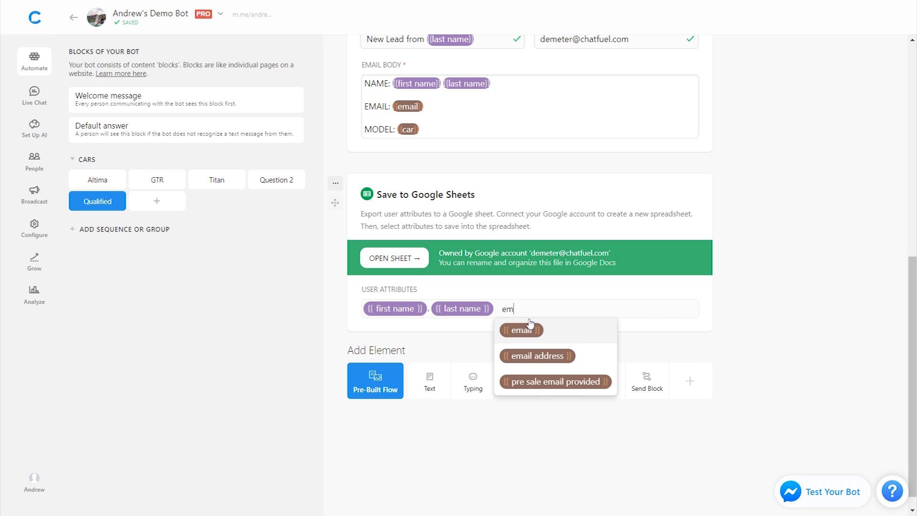
pyautogui.click(536, 330)
pyautogui.write('car')
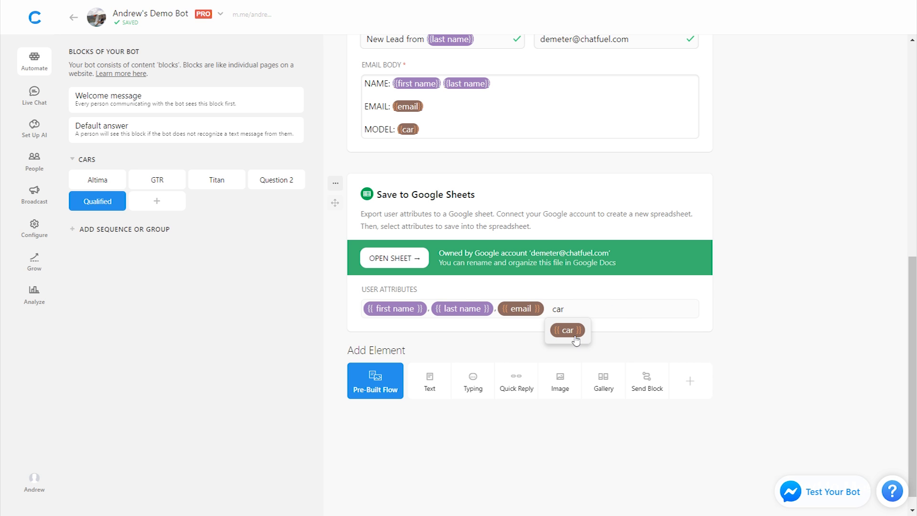
pyautogui.click(575, 338)
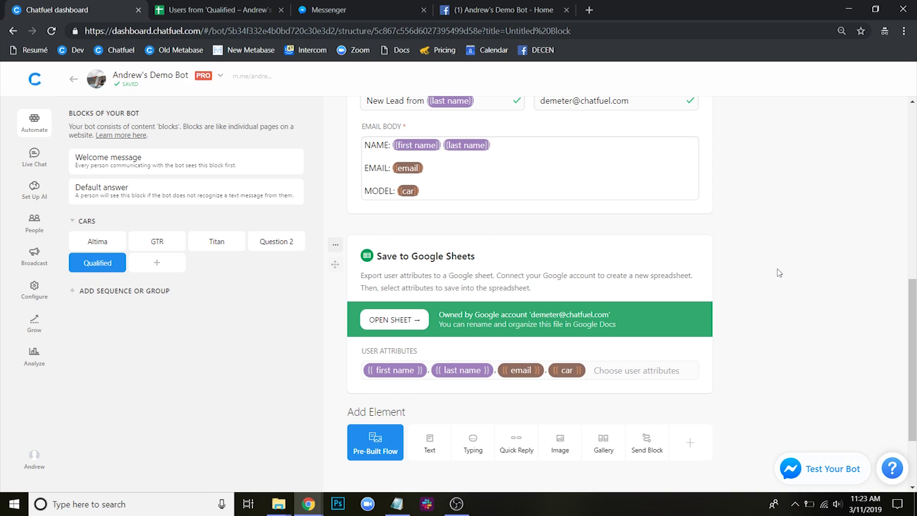
pyautogui.click(394, 258)
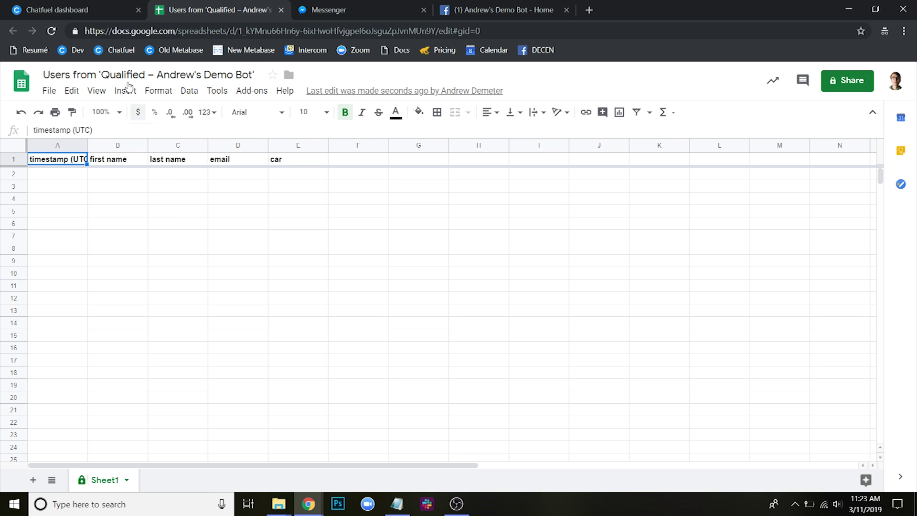
# - Return to the Chatfuel dashboard after reviewing the sheet's header row
pyautogui.click(84, 8)
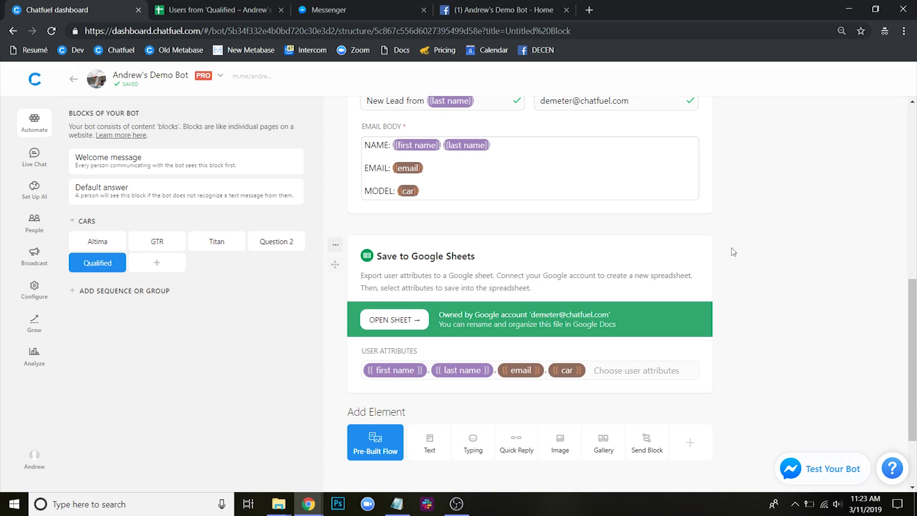
pyautogui.press('F11')
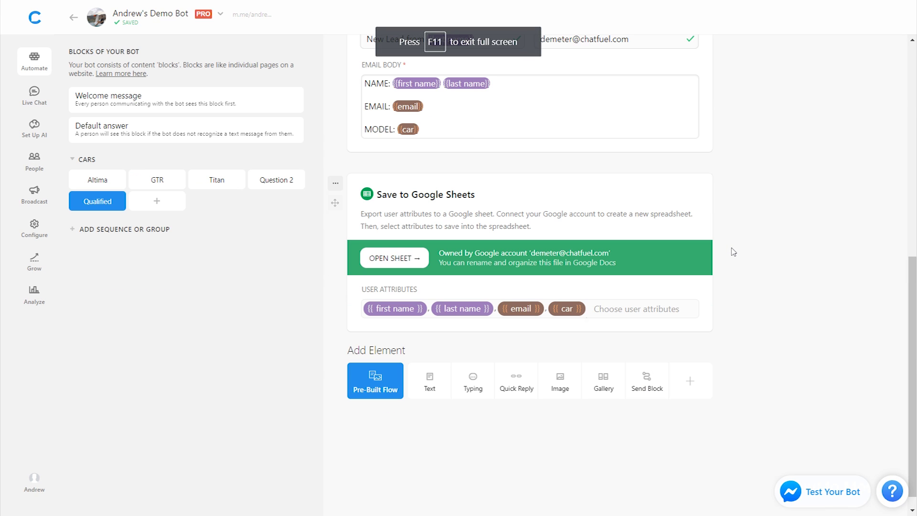
pyautogui.click(698, 387)
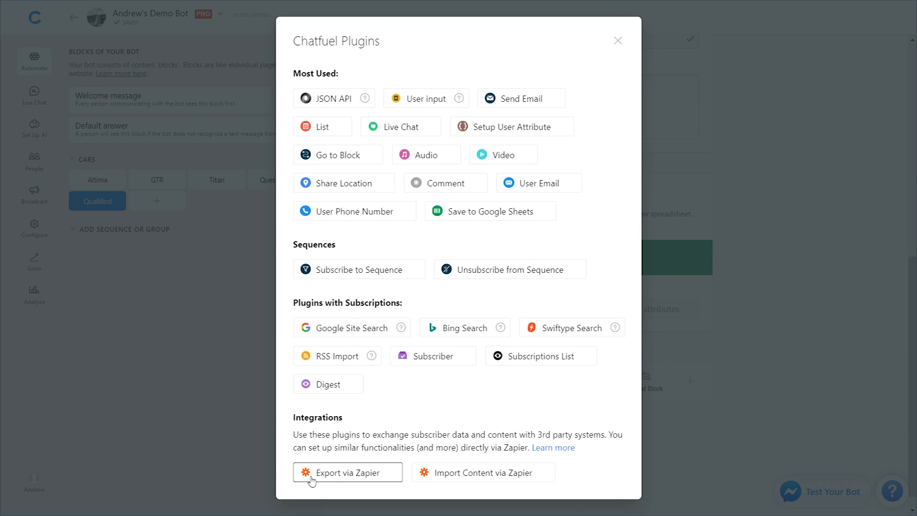
pyautogui.click(342, 473)
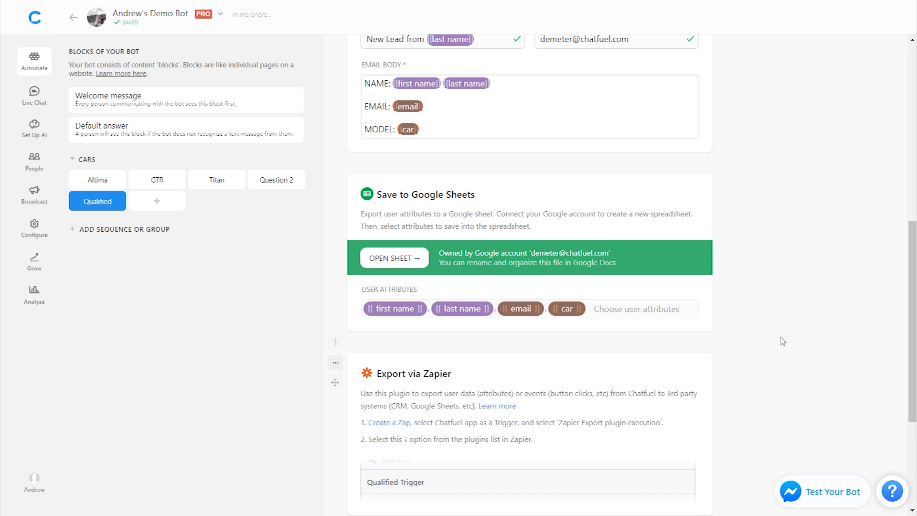
pyautogui.scroll(-2, 783, 341)
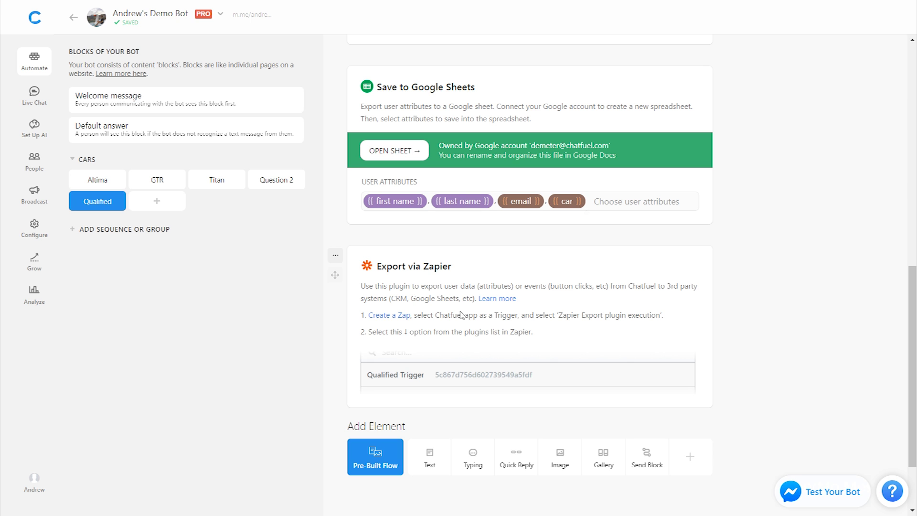
pyautogui.click(336, 255)
pyautogui.click(353, 317)
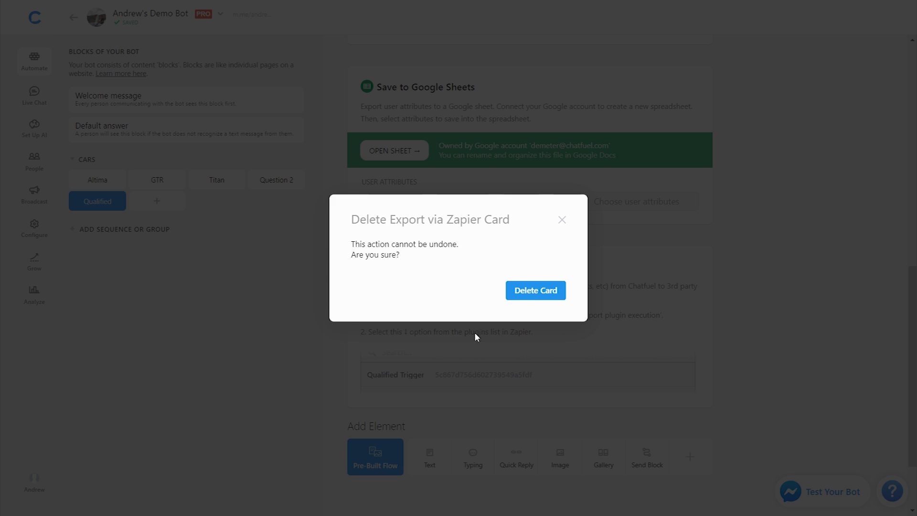
pyautogui.click(554, 292)
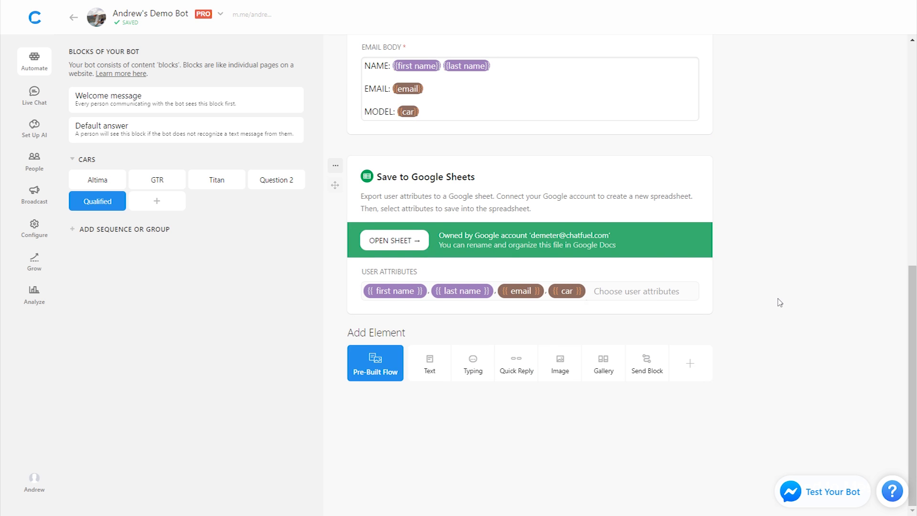
pyautogui.scroll(4, 779, 302)
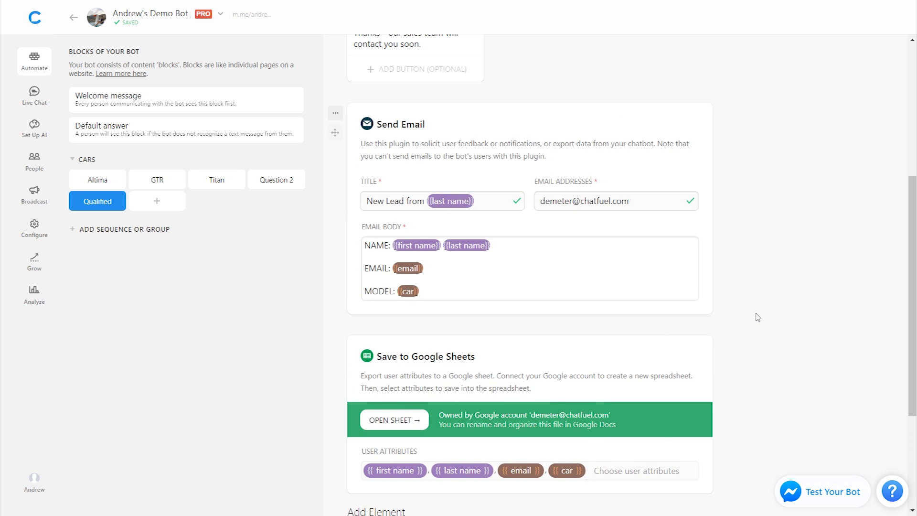
pyautogui.scroll(6, 758, 318)
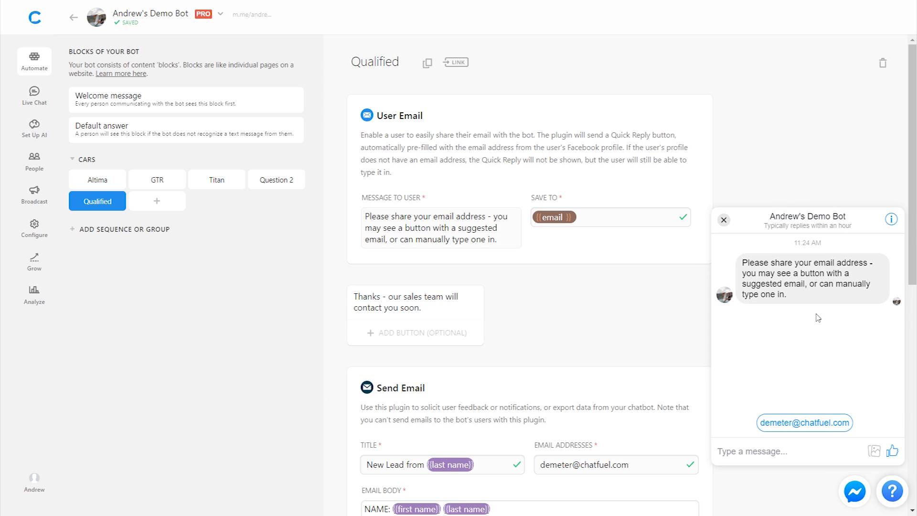
# - Test the bot from Welcome message: pick the Nissan GTR, answer Yes, share the email
pyautogui.click(132, 99)
pyautogui.click(724, 220)
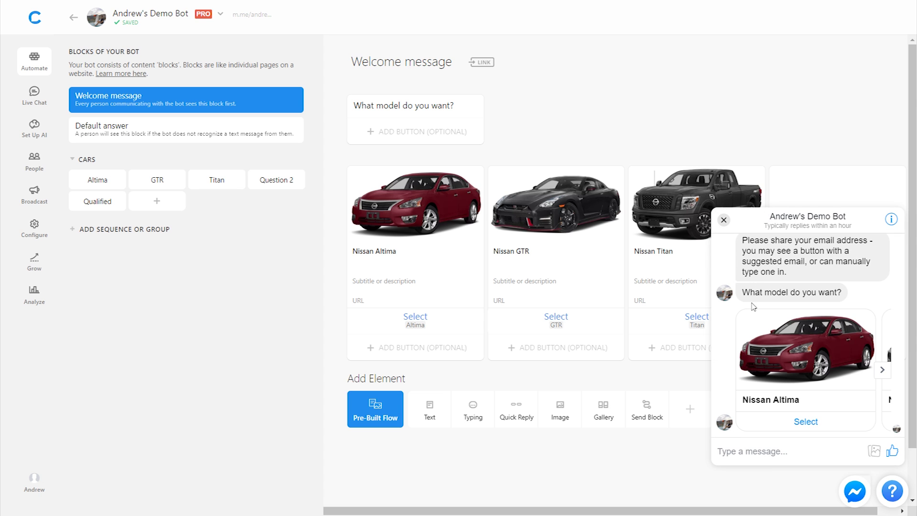
pyautogui.click(882, 371)
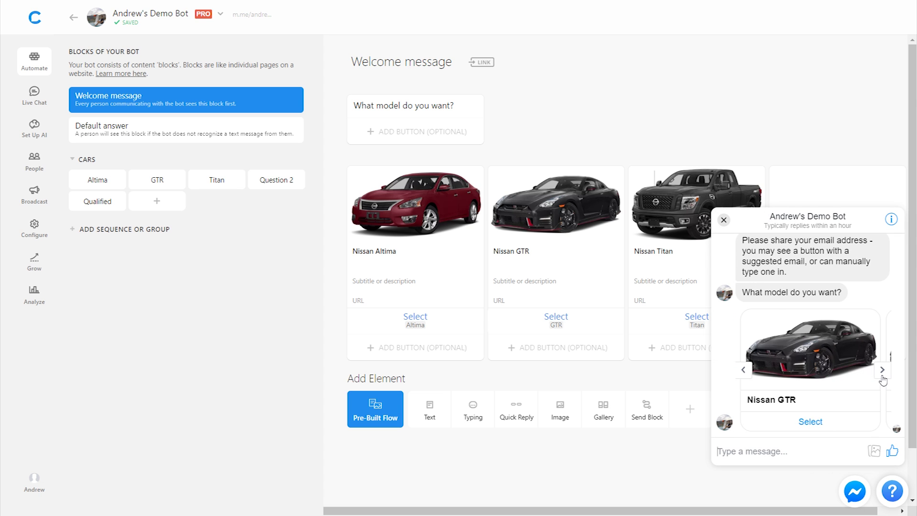
pyautogui.click(817, 422)
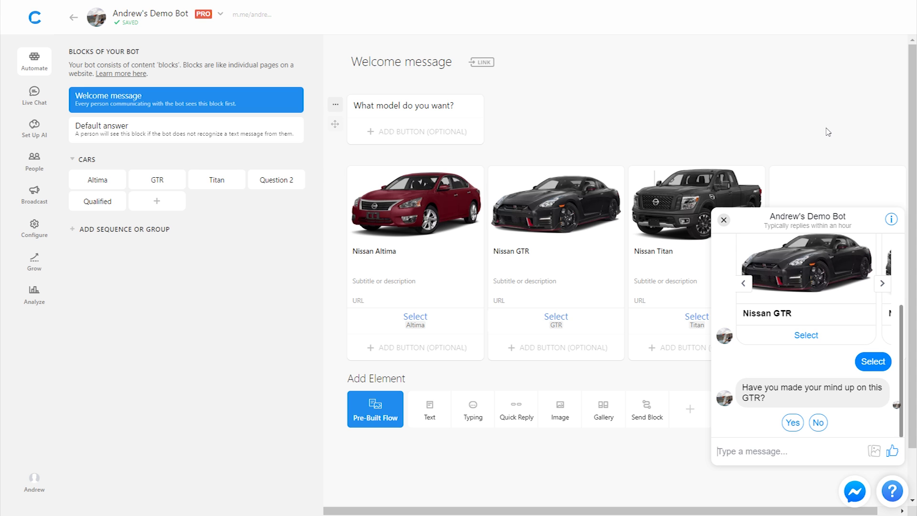
pyautogui.click(794, 424)
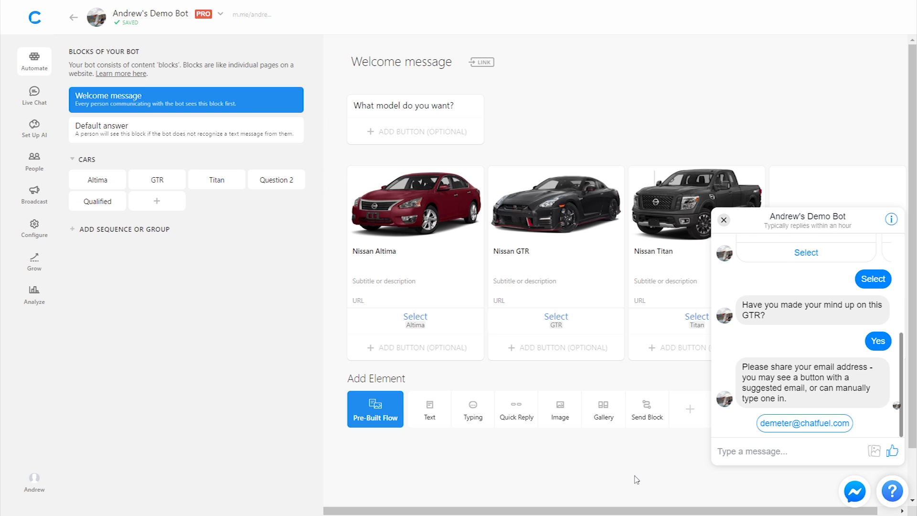
pyautogui.click(800, 427)
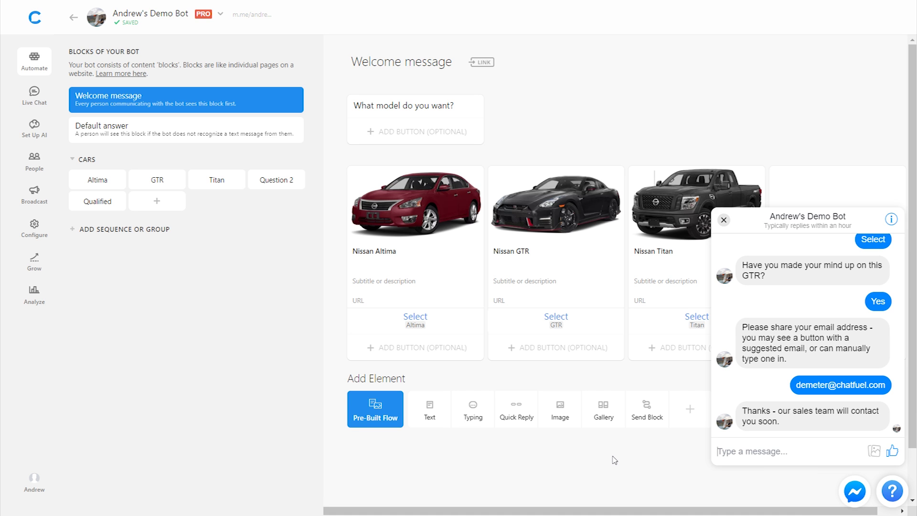
pyautogui.press('F11')
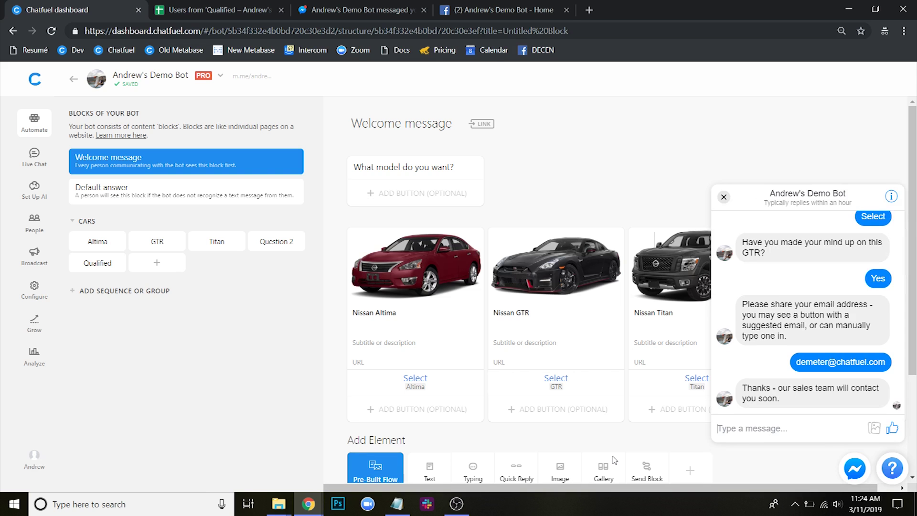
# - Confirm row 2 of the Users from 'Qualified' sheet shows the GTR test lead, then return to Chatfuel
pyautogui.click(210, 6)
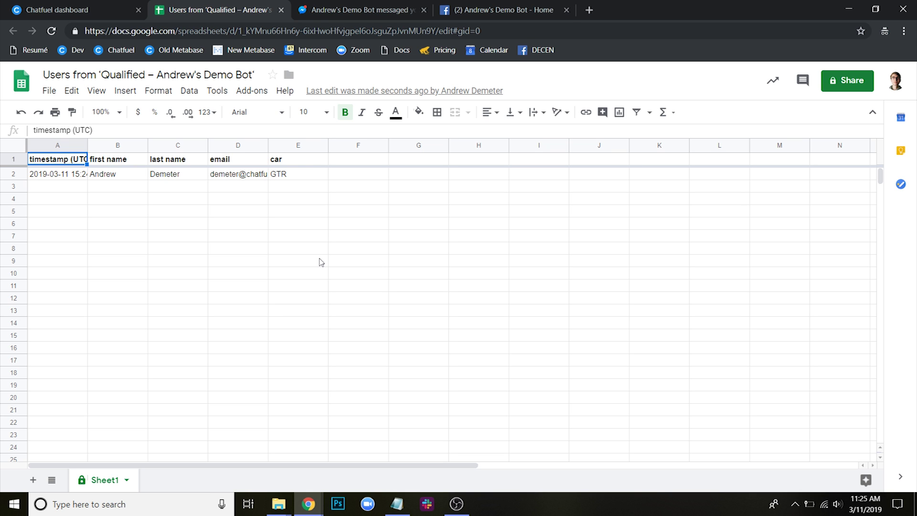
pyautogui.click(96, 9)
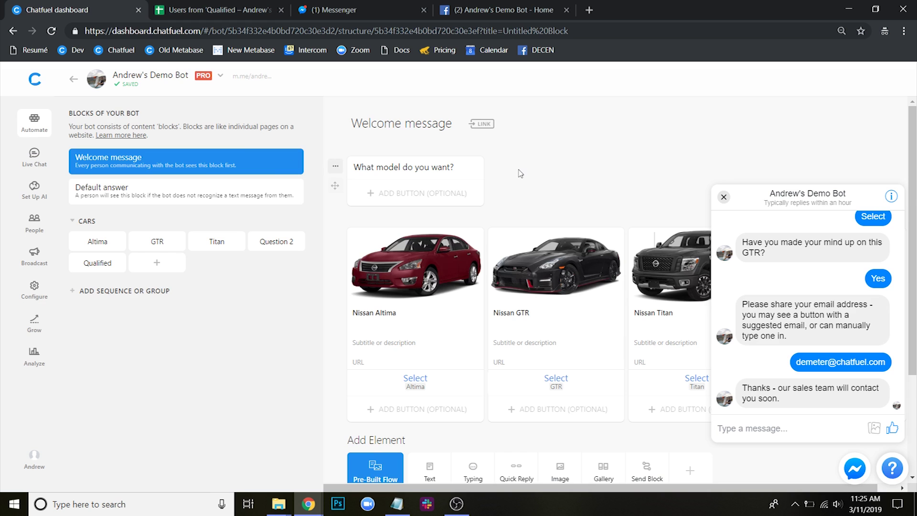
pyautogui.press('F11')
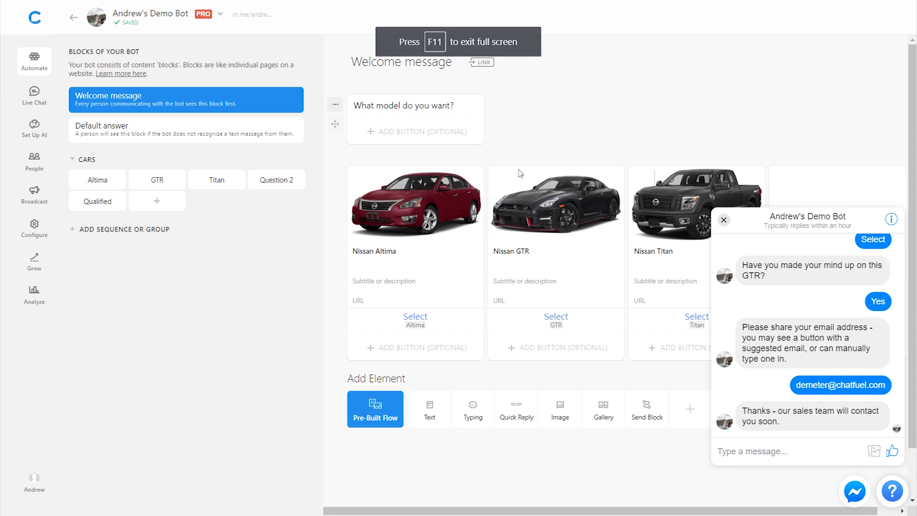